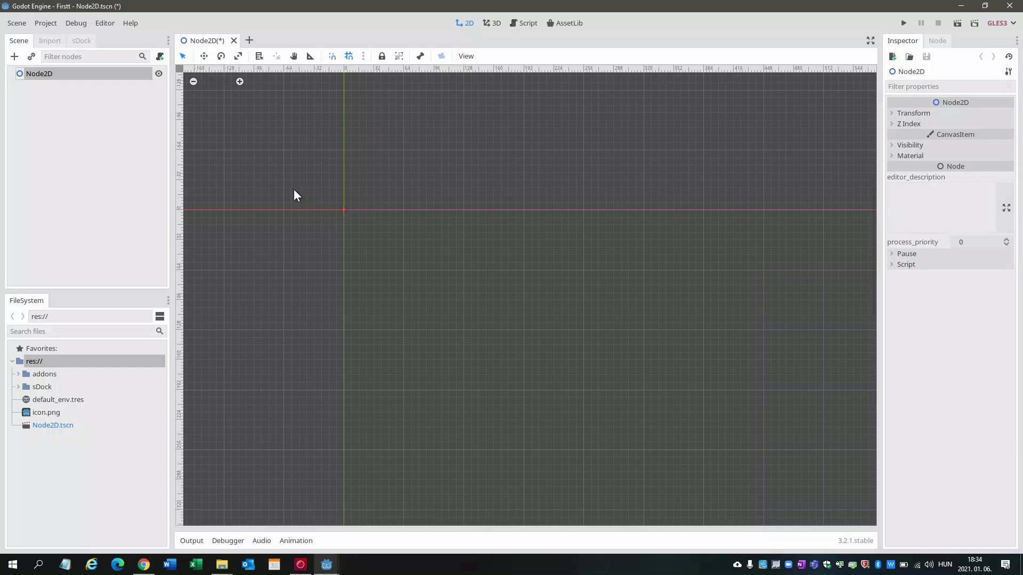
# - Deselect the Node2D and use sDock to set the environment clear color to dark grey #3b3b3b
pyautogui.click(81, 42)
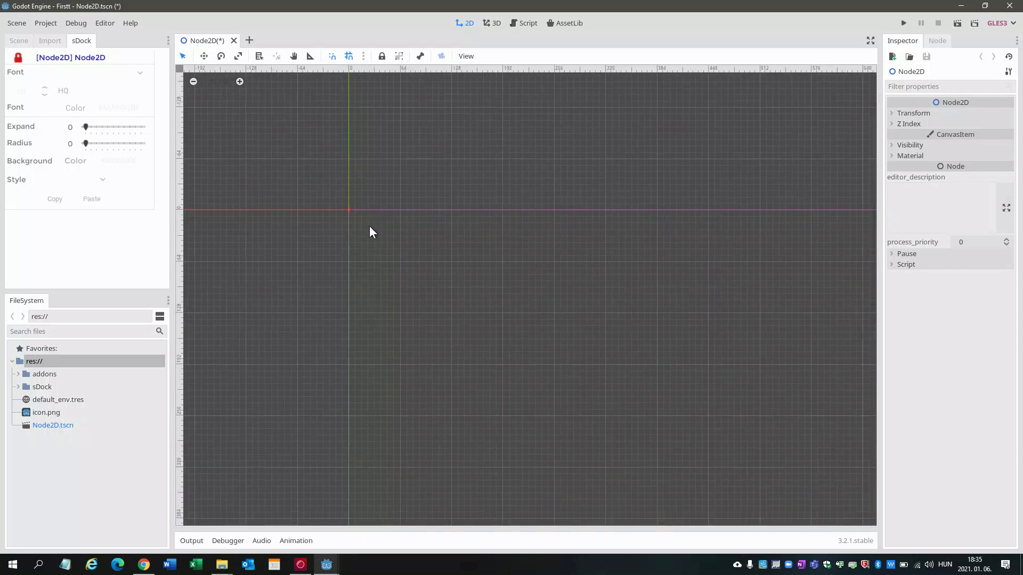
pyautogui.scroll(-2, 369, 226)
pyautogui.scroll(2, 371, 230)
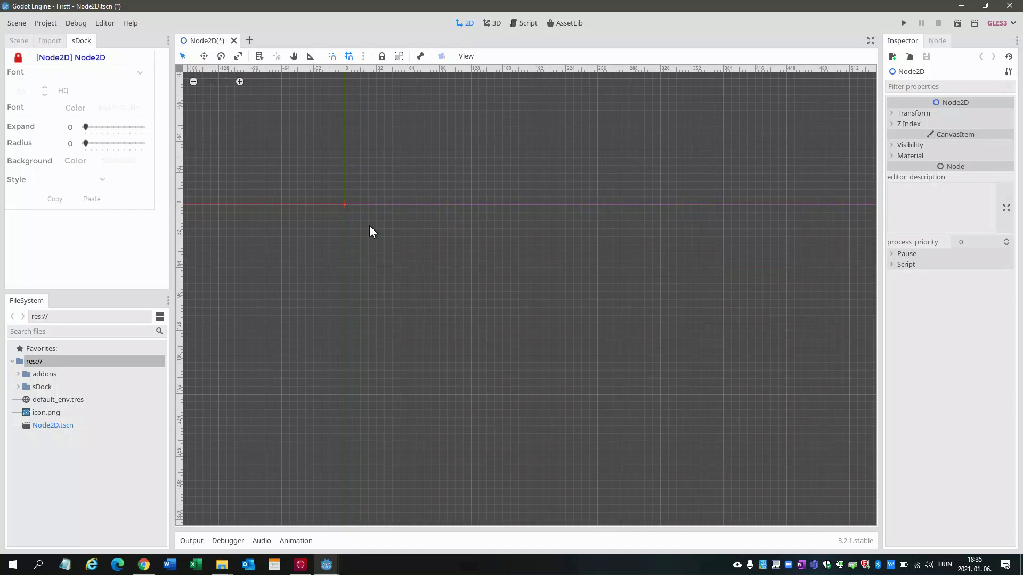
pyautogui.click(363, 215)
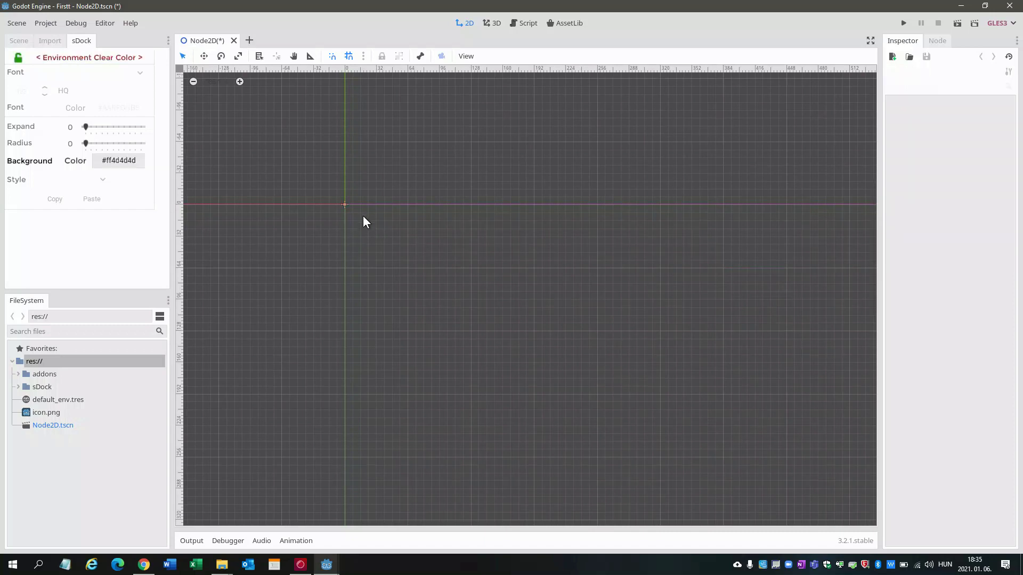
pyautogui.click(79, 165)
pyautogui.moveTo(180, 176); pyautogui.dragTo(232, 173)
pyautogui.moveTo(232, 309); pyautogui.dragTo(257, 309)
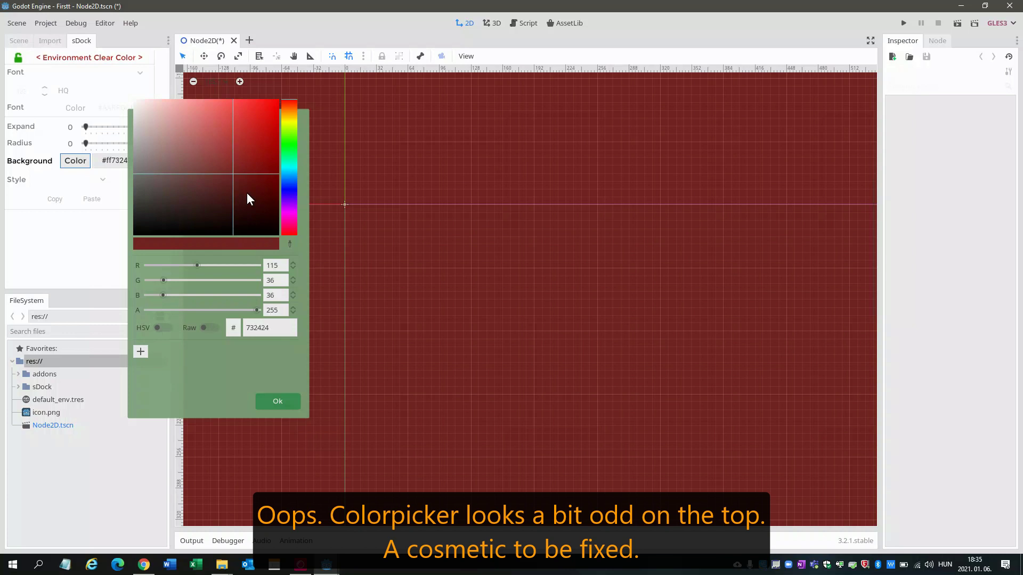
pyautogui.moveTo(225, 164)
pyautogui.mouseDown()
pyautogui.moveTo(194, 162)
pyautogui.moveTo(209, 166)
pyautogui.mouseUp()
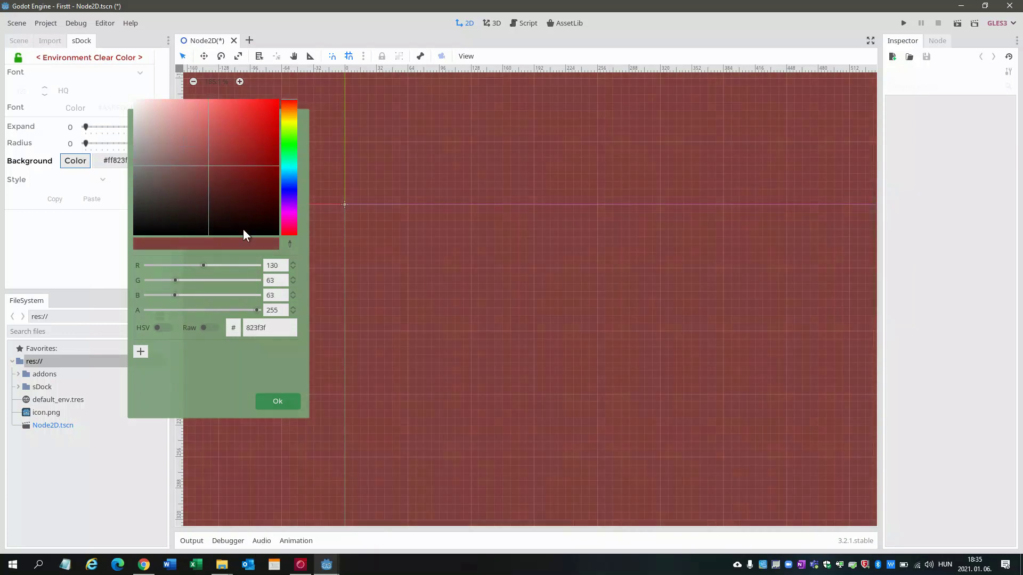
pyautogui.moveTo(290, 187); pyautogui.dragTo(123, 206)
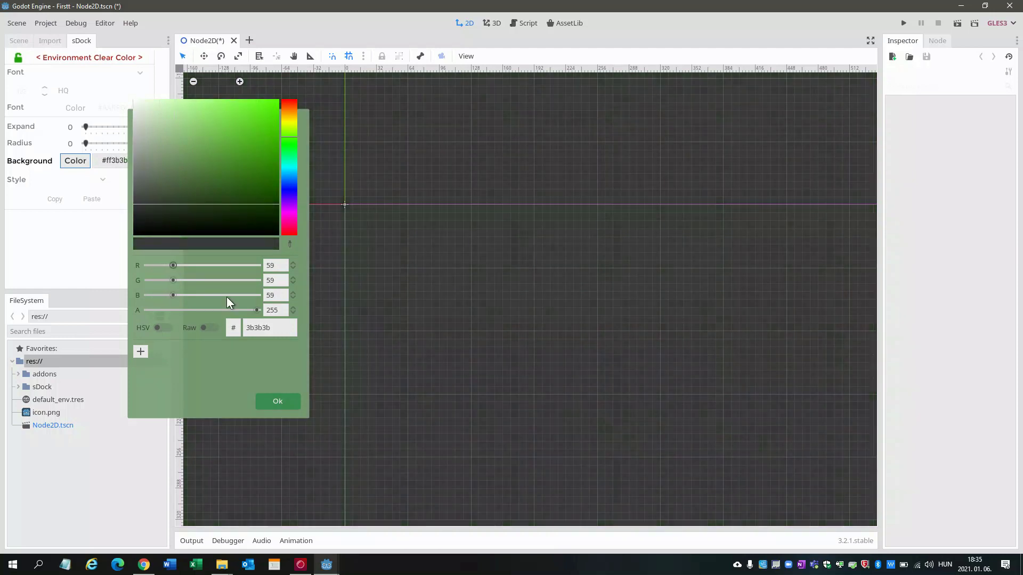
pyautogui.click(279, 400)
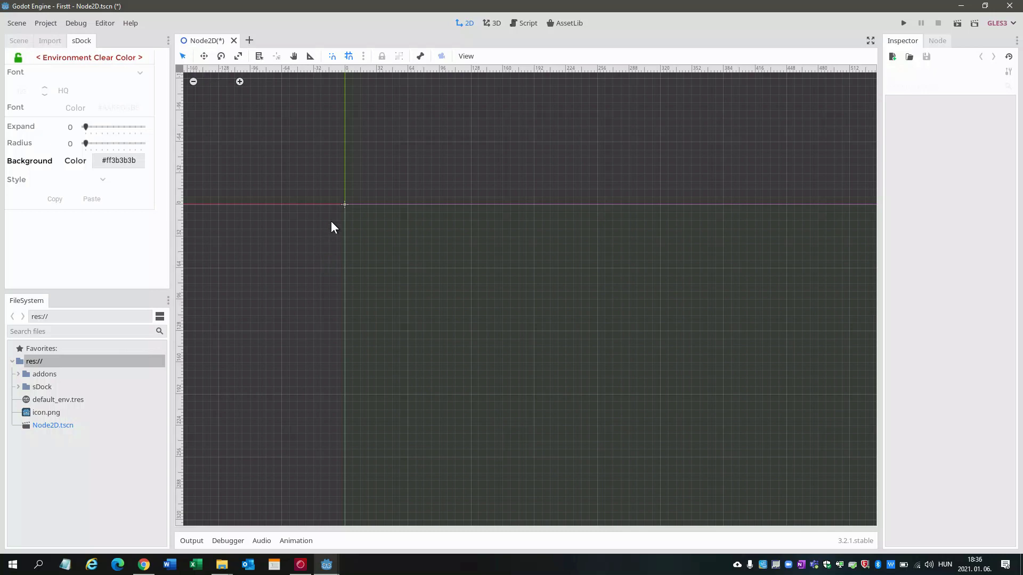
# - Add a Button node to the scene and resize it to about 160 by 72 px
pyautogui.click(19, 41)
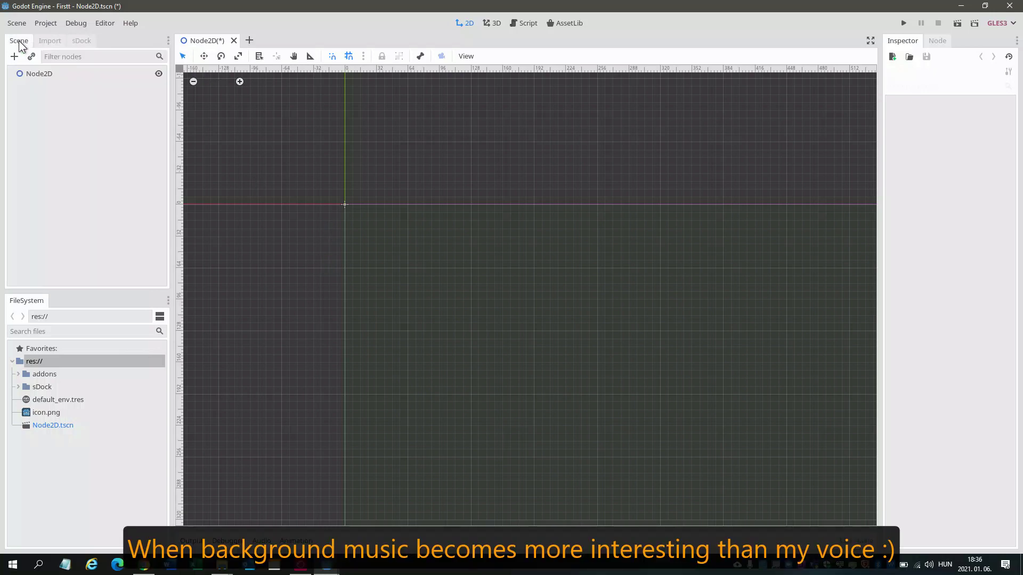
pyautogui.click(14, 57)
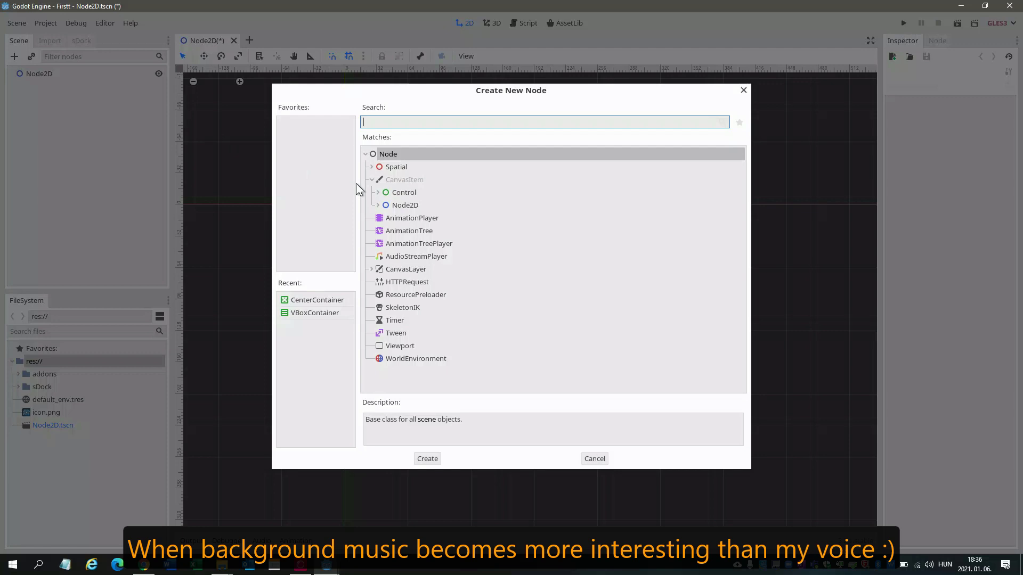
pyautogui.write('button')
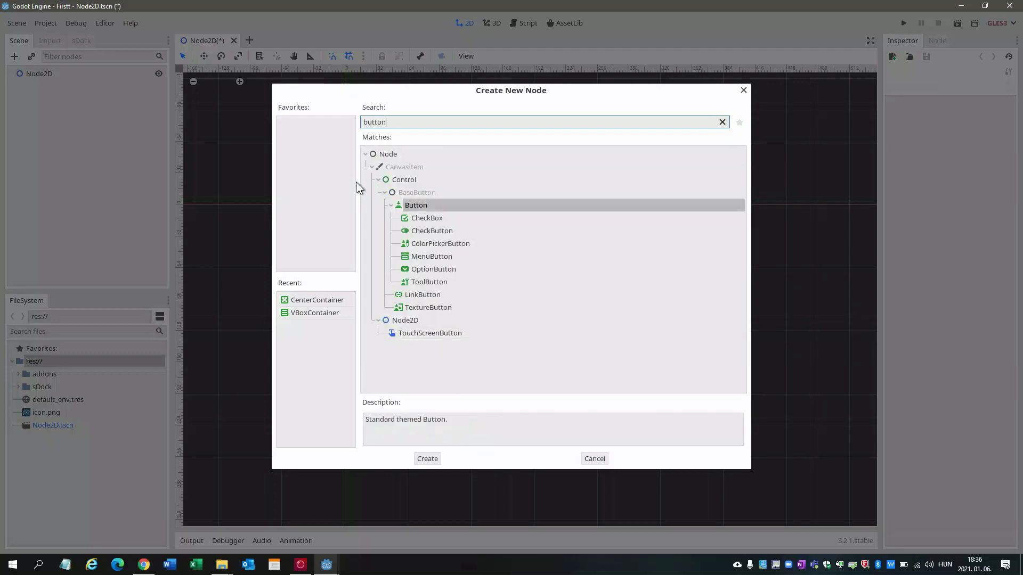
pyautogui.click(427, 458)
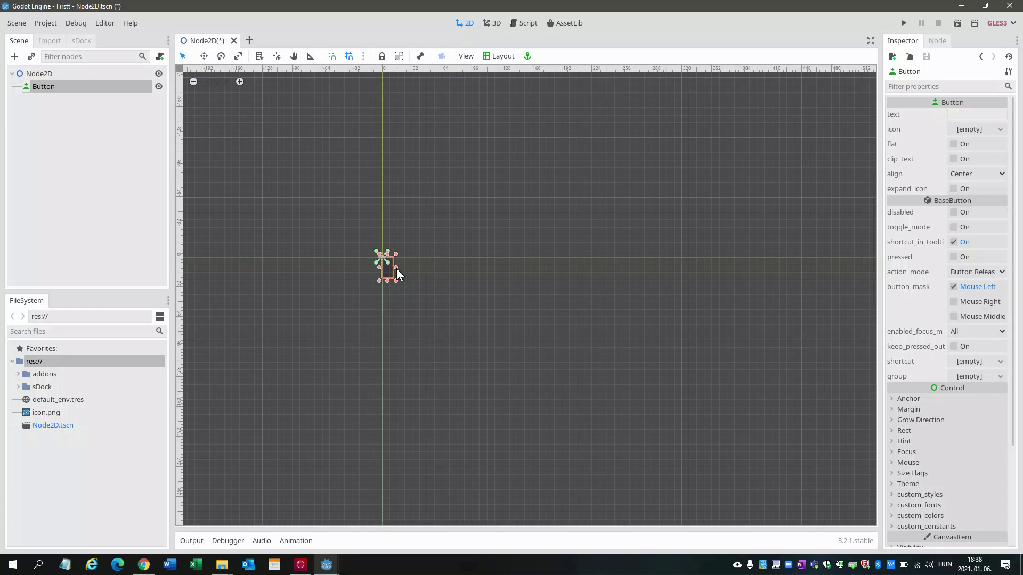
pyautogui.moveTo(397, 269); pyautogui.dragTo(534, 285)
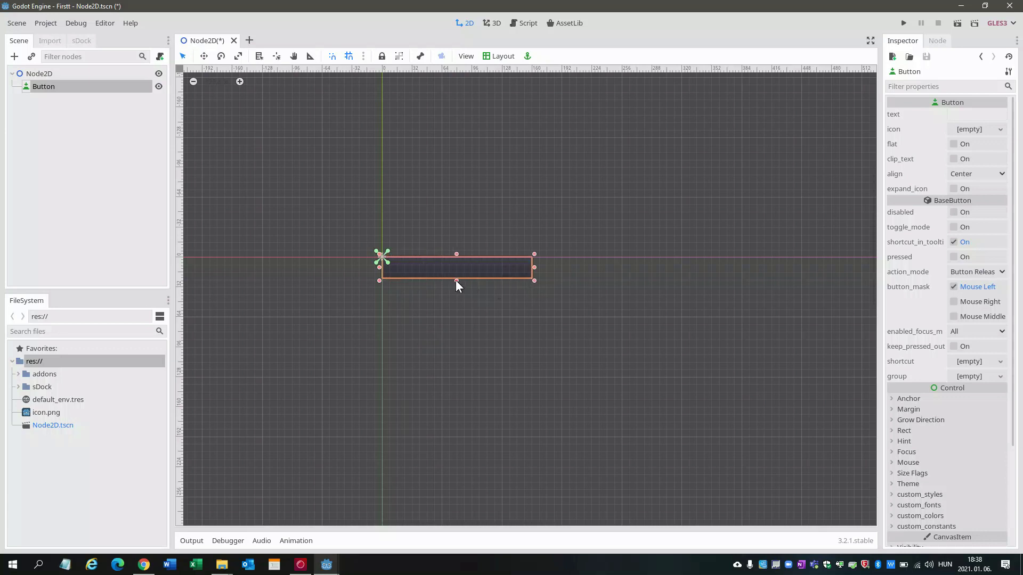
pyautogui.moveTo(455, 280); pyautogui.dragTo(457, 326)
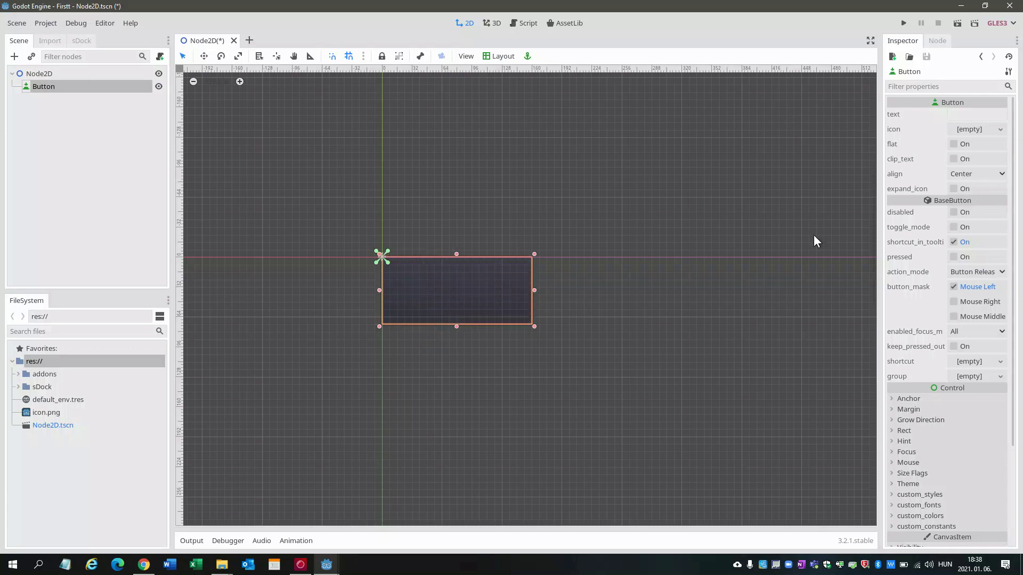
# - Set the button's text to "Button of" followed by the creator's name
pyautogui.click(965, 114)
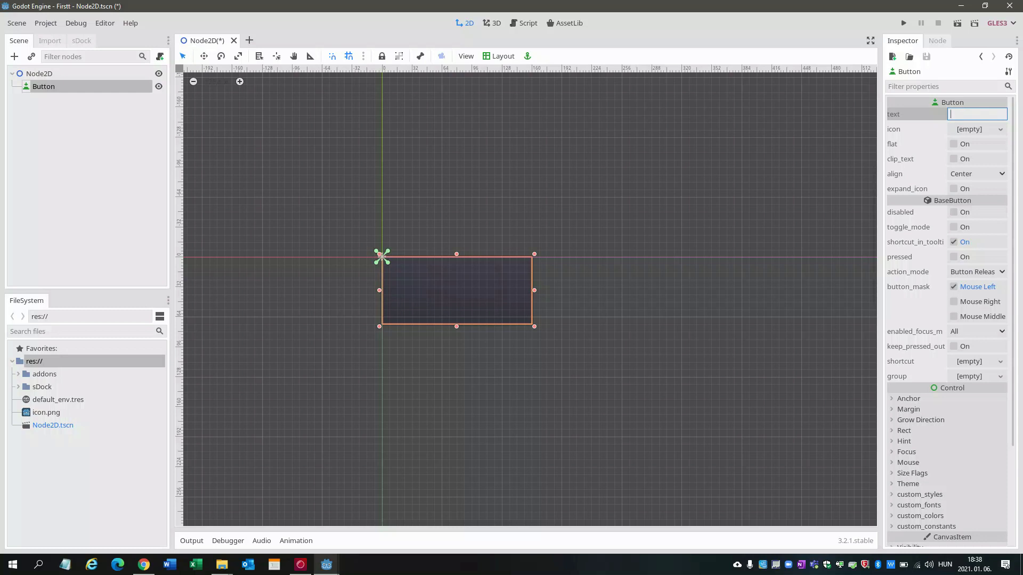
pyautogui.write('Button of')
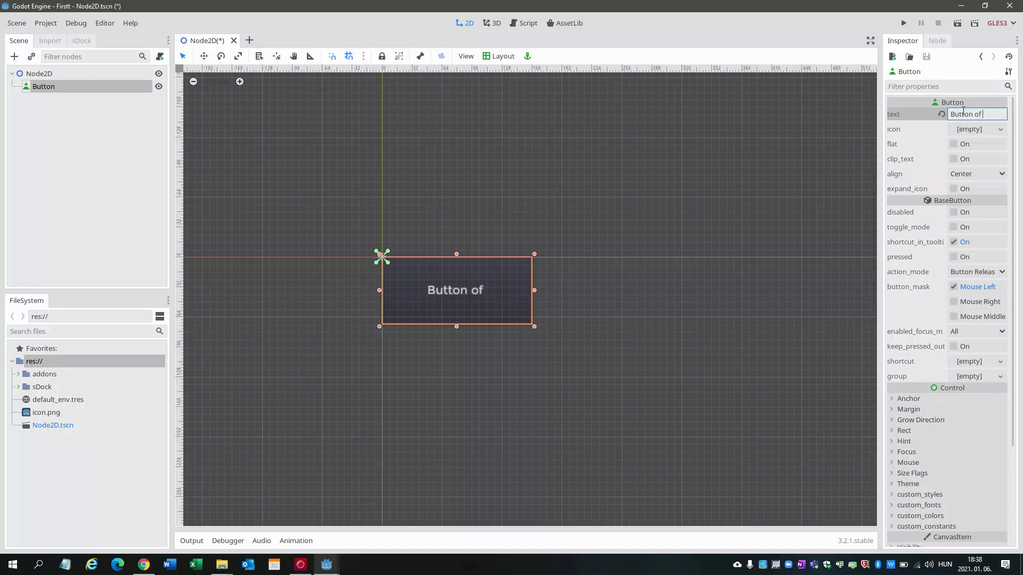
pyautogui.write(' Apafey')
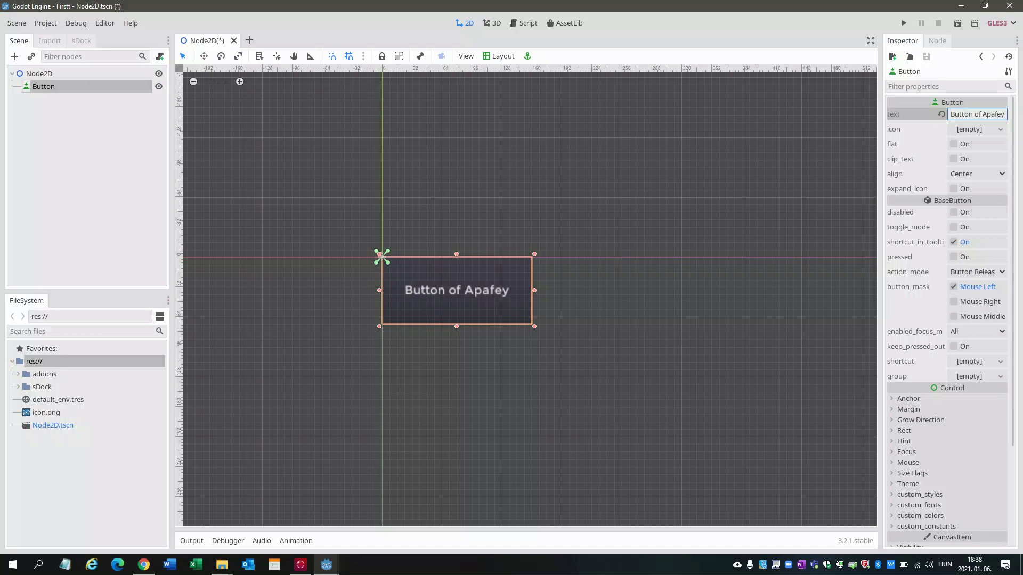
pyautogui.click(524, 230)
pyautogui.click(503, 274)
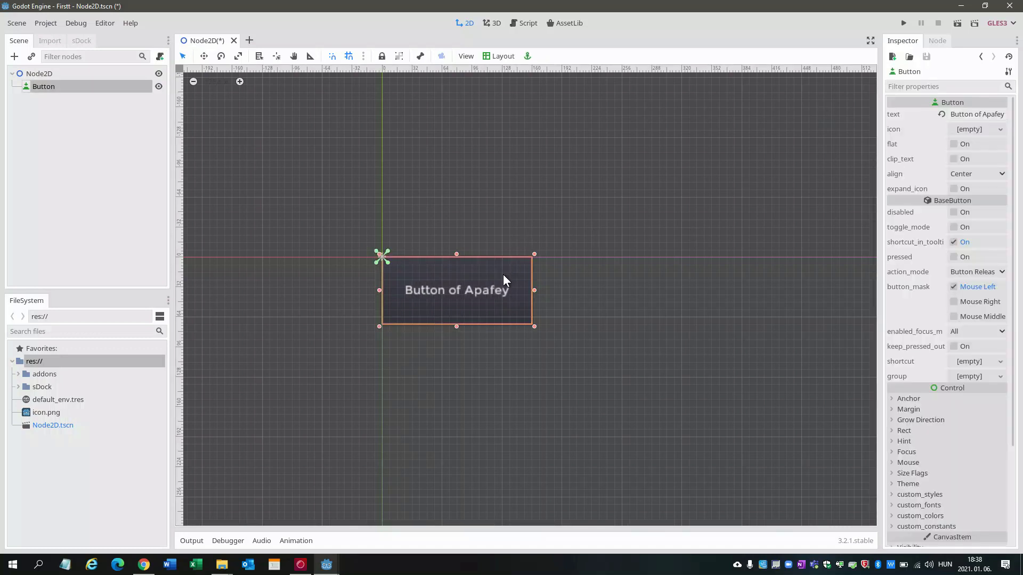
# - Unlock the button for styling in sDock and set its font size to 17
pyautogui.click(89, 43)
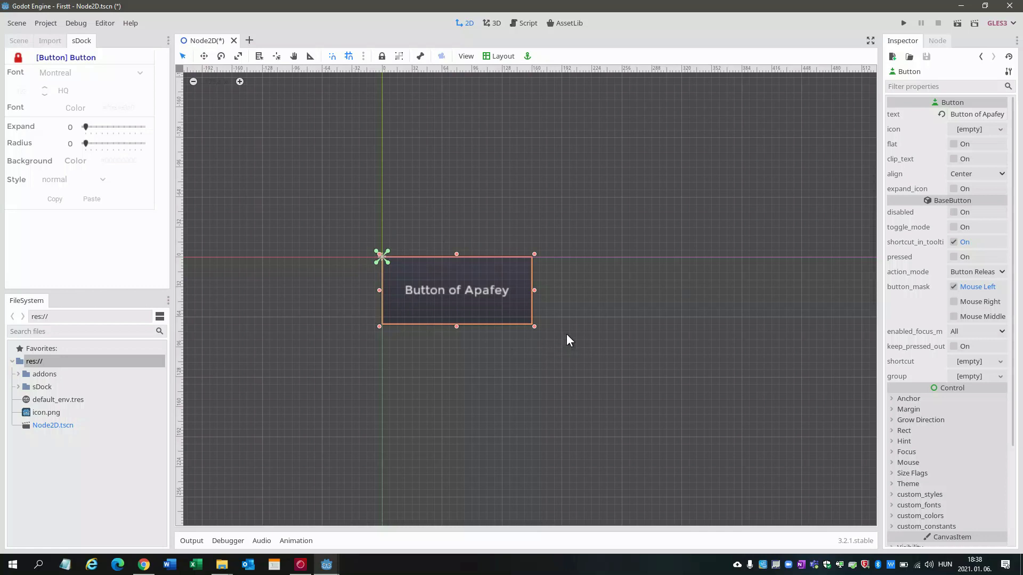
pyautogui.click(19, 58)
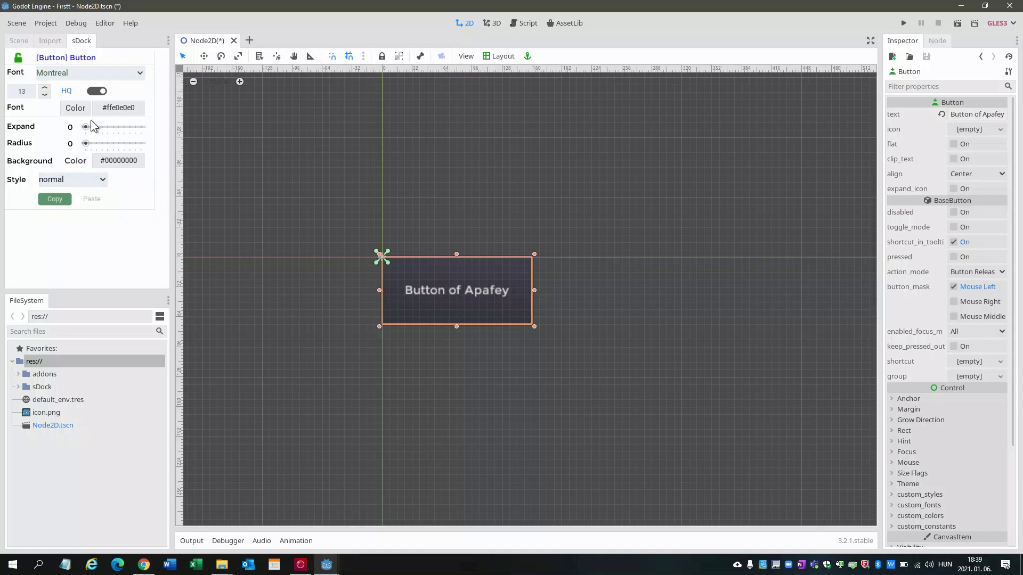
pyautogui.click(45, 88)
pyautogui.click(45, 89)
pyautogui.click(44, 89)
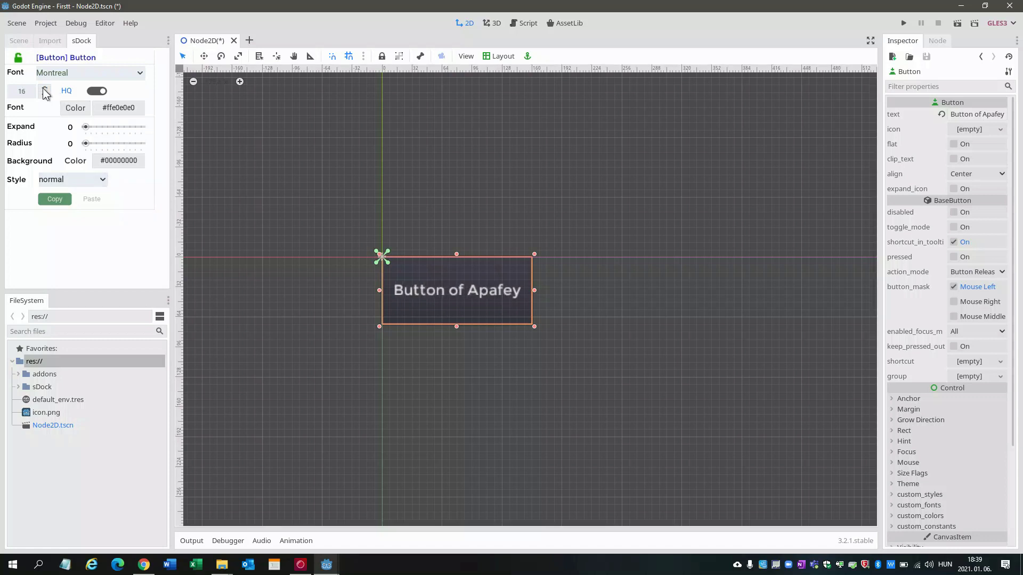
pyautogui.click(45, 88)
pyautogui.click(45, 88)
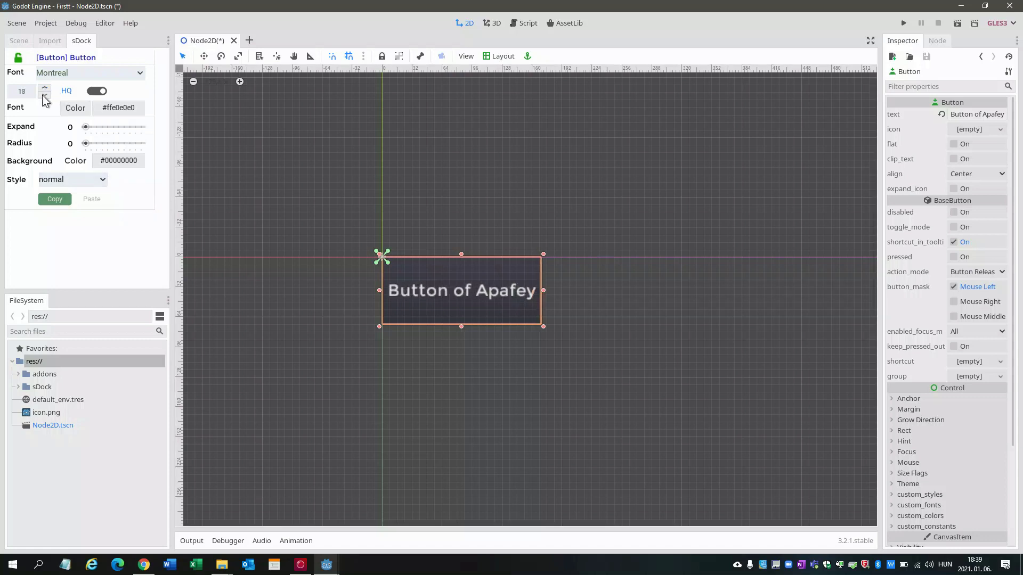
pyautogui.click(43, 95)
pyautogui.click(44, 96)
pyautogui.click(44, 95)
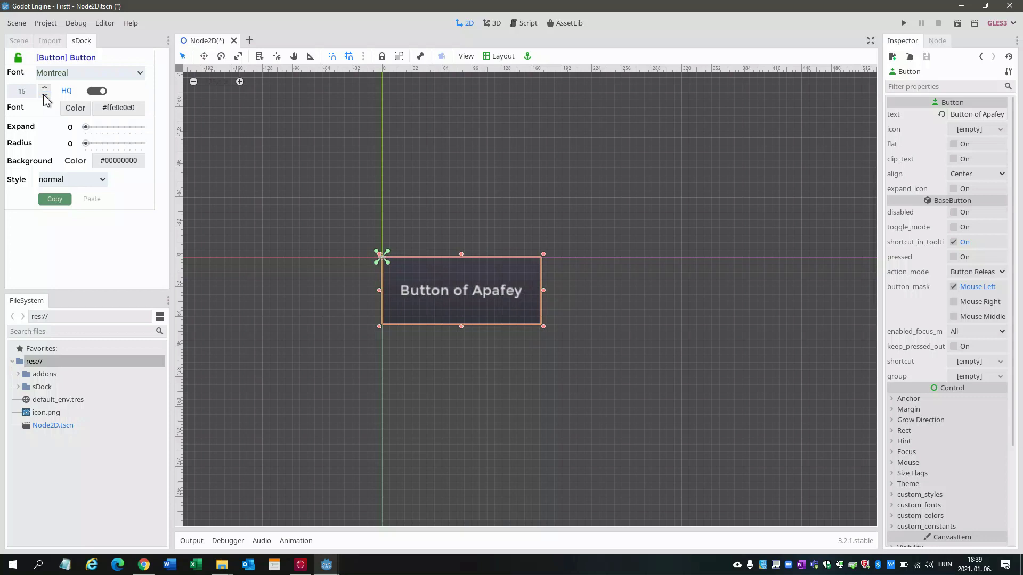
pyautogui.click(45, 88)
pyautogui.click(45, 88)
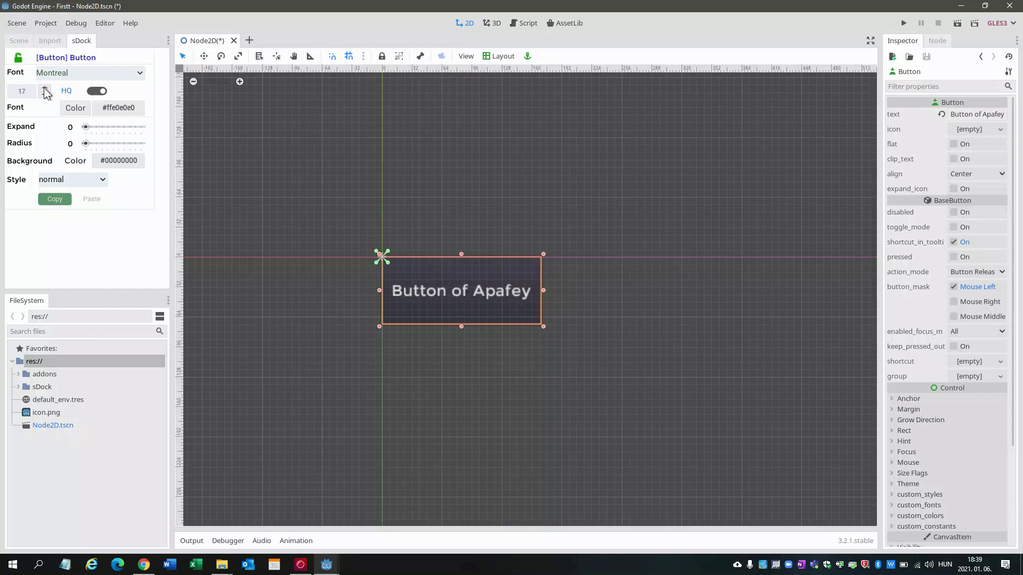
# - Change the button's font color to bright yellow #e6ed19
pyautogui.click(83, 108)
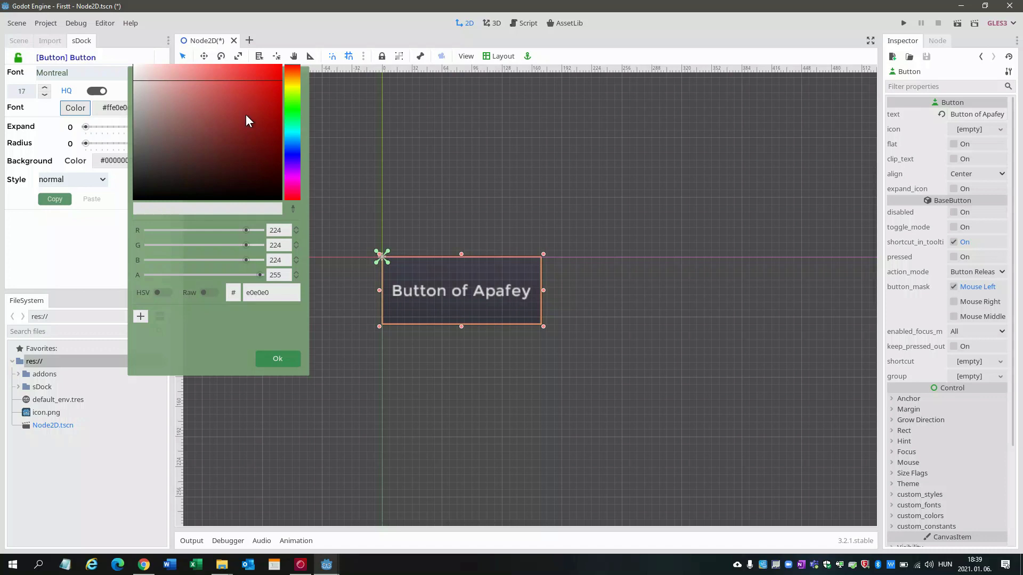
pyautogui.click(238, 97)
pyautogui.click(287, 87)
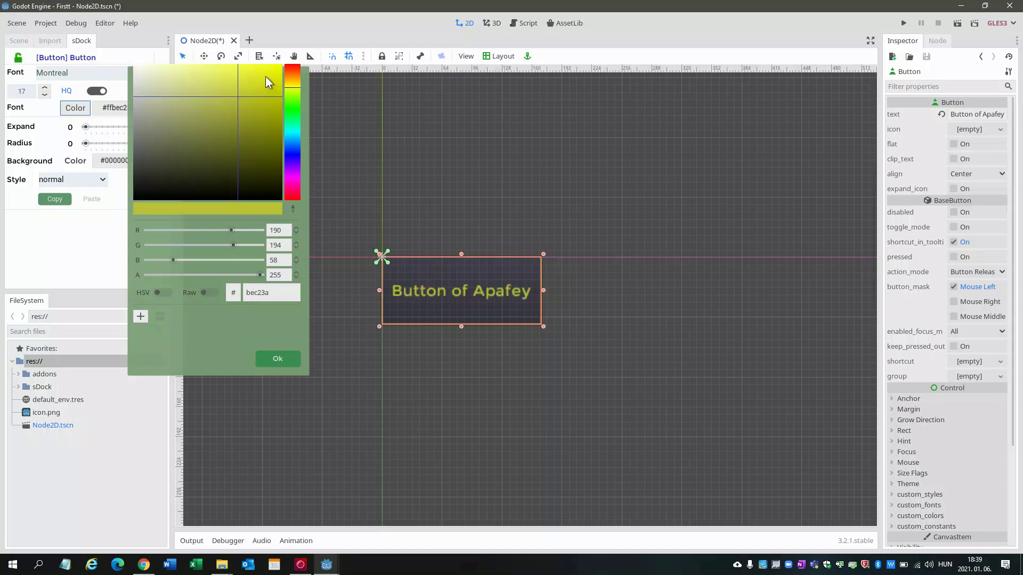
pyautogui.click(266, 75)
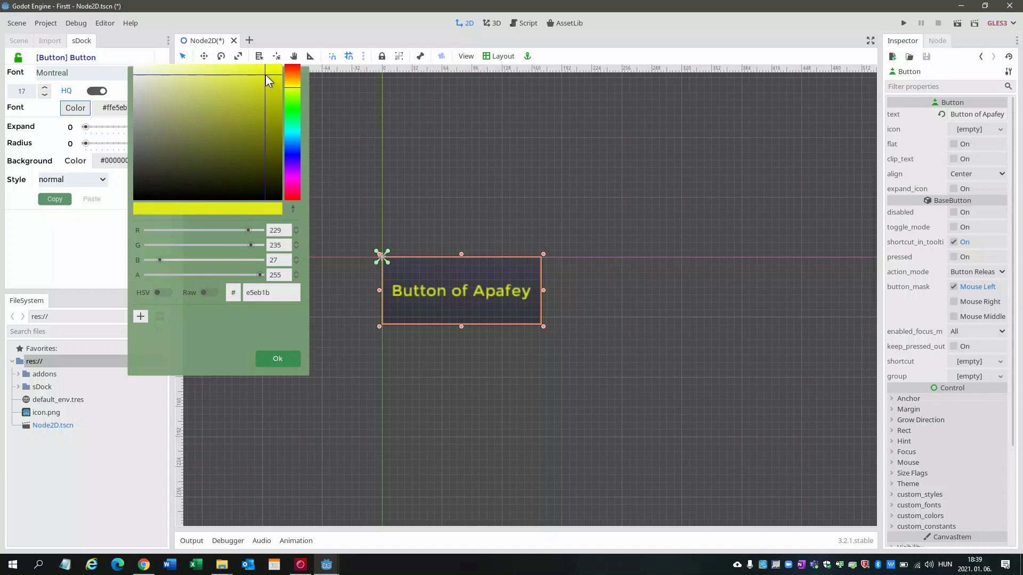
pyautogui.click(291, 362)
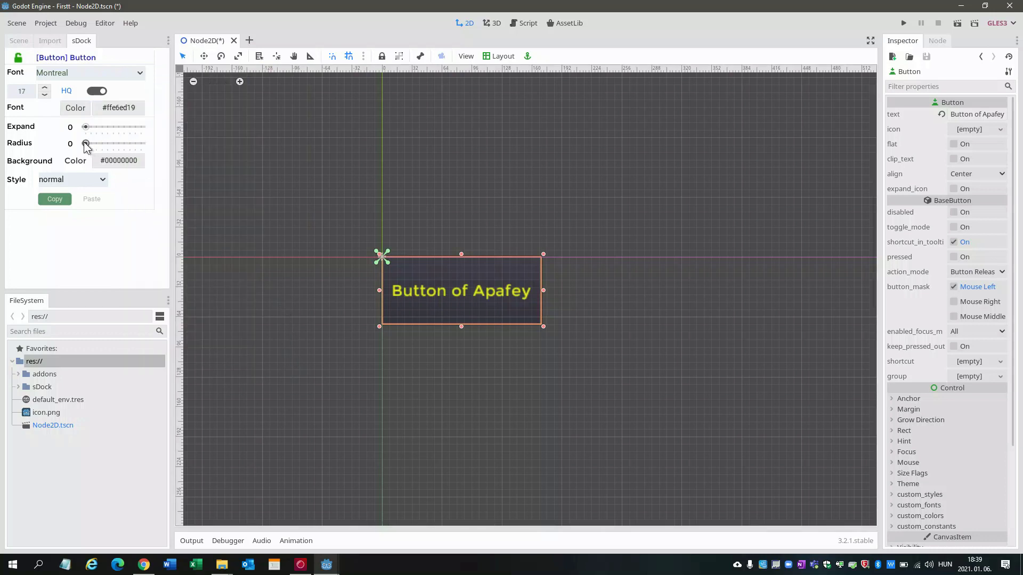
# - Round the button's corners with a radius of 32 and set its expand value to 4
pyautogui.moveTo(85, 144); pyautogui.dragTo(108, 144)
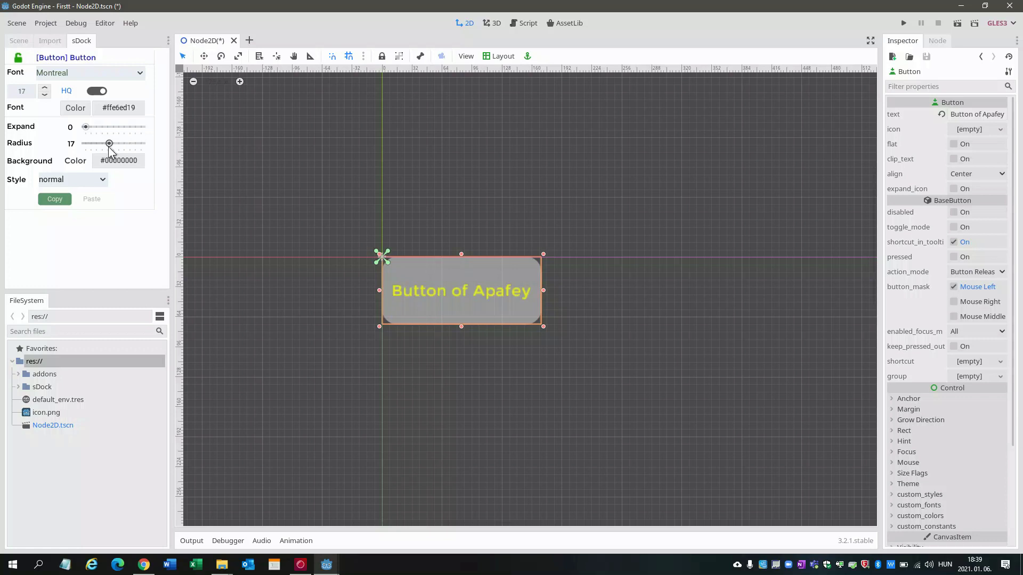
pyautogui.moveTo(108, 144); pyautogui.dragTo(114, 144)
pyautogui.moveTo(115, 144)
pyautogui.mouseDown()
pyautogui.moveTo(132, 143)
pyautogui.moveTo(91, 142)
pyautogui.moveTo(129, 148)
pyautogui.mouseUp()
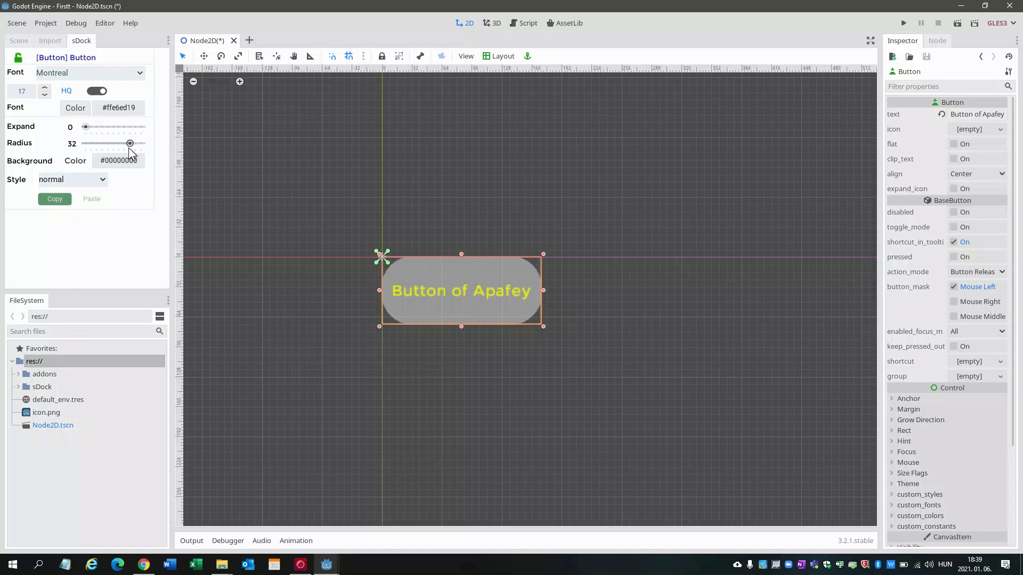
pyautogui.moveTo(85, 127); pyautogui.dragTo(111, 134)
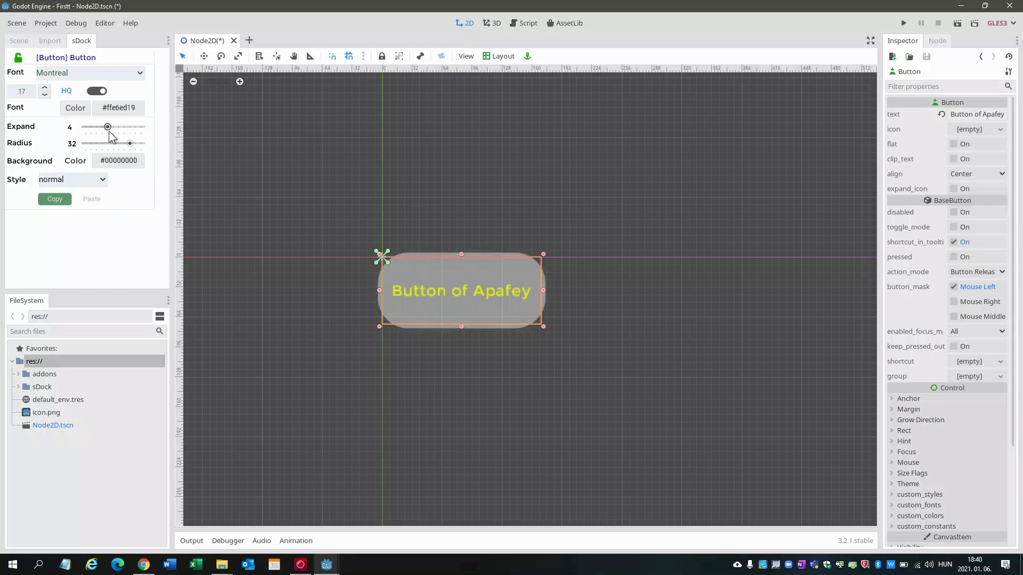
# - Set the button's background color to red #c93838 with an alpha of 255
pyautogui.click(75, 160)
pyautogui.click(222, 157)
pyautogui.click(240, 136)
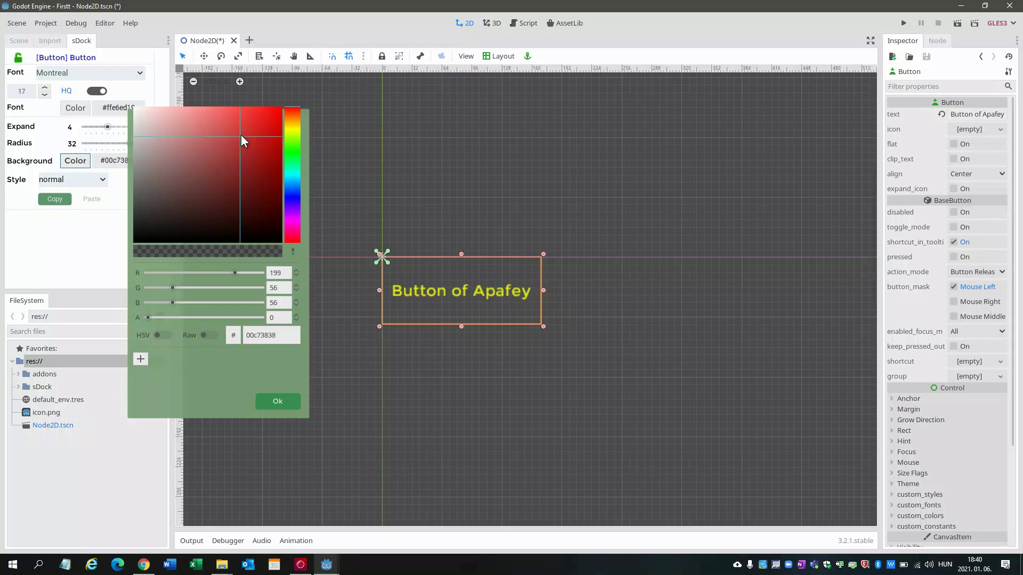
pyautogui.click(241, 135)
pyautogui.moveTo(148, 316); pyautogui.dragTo(262, 320)
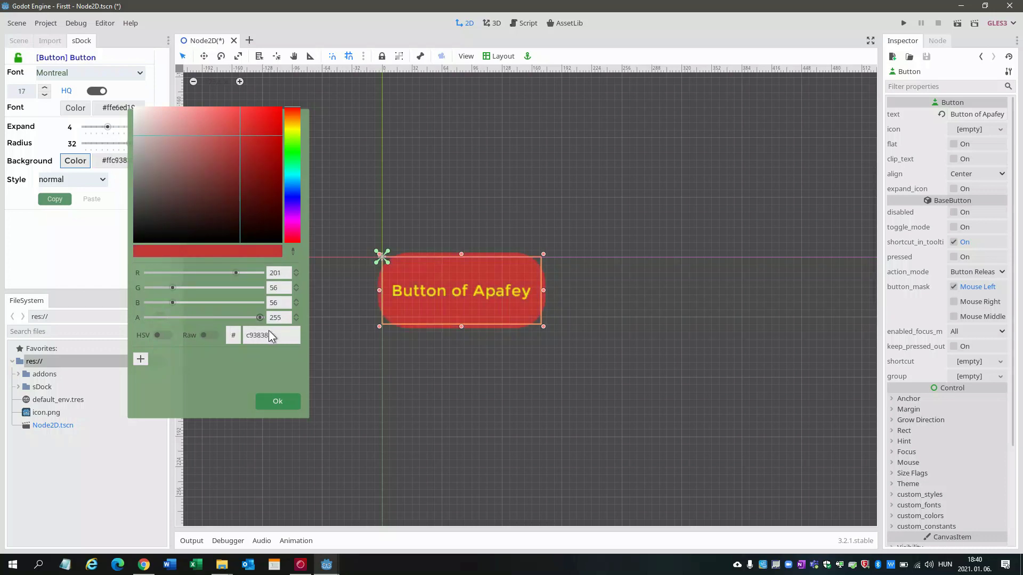
pyautogui.click(296, 404)
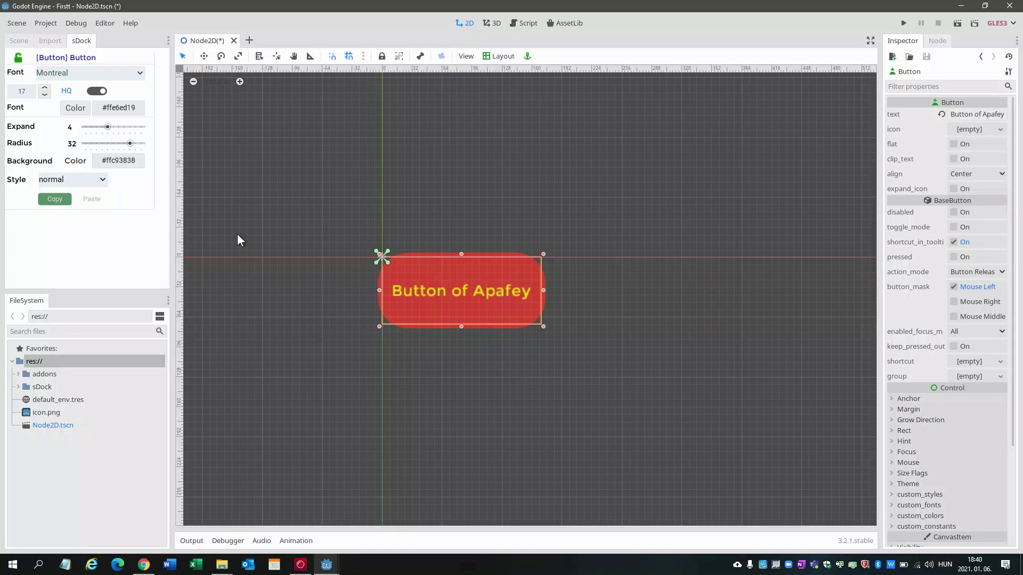
# - Keep the button's style on normal and set its expand value to 0
pyautogui.click(99, 180)
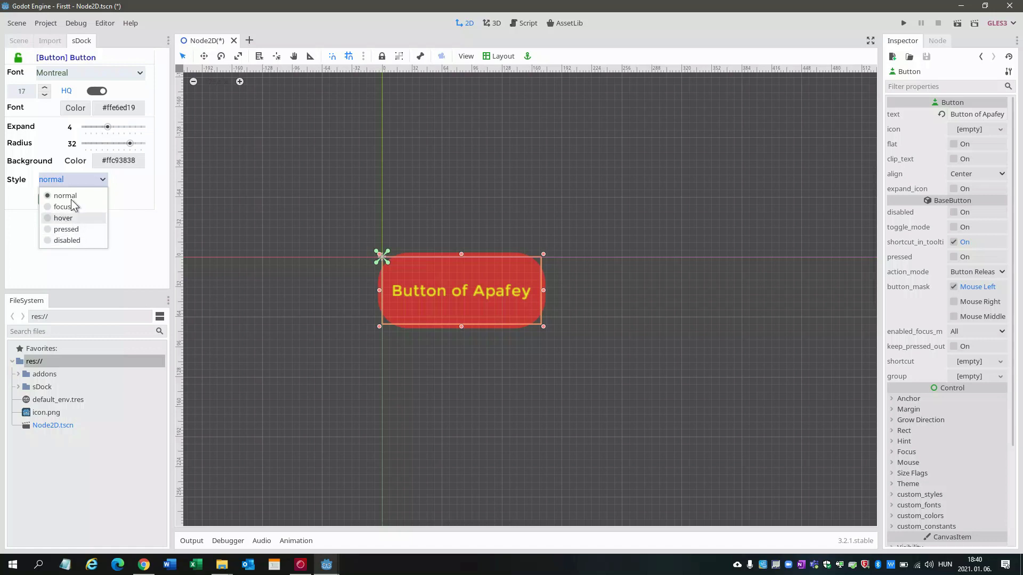
pyautogui.click(108, 136)
pyautogui.moveTo(107, 128); pyautogui.dragTo(72, 132)
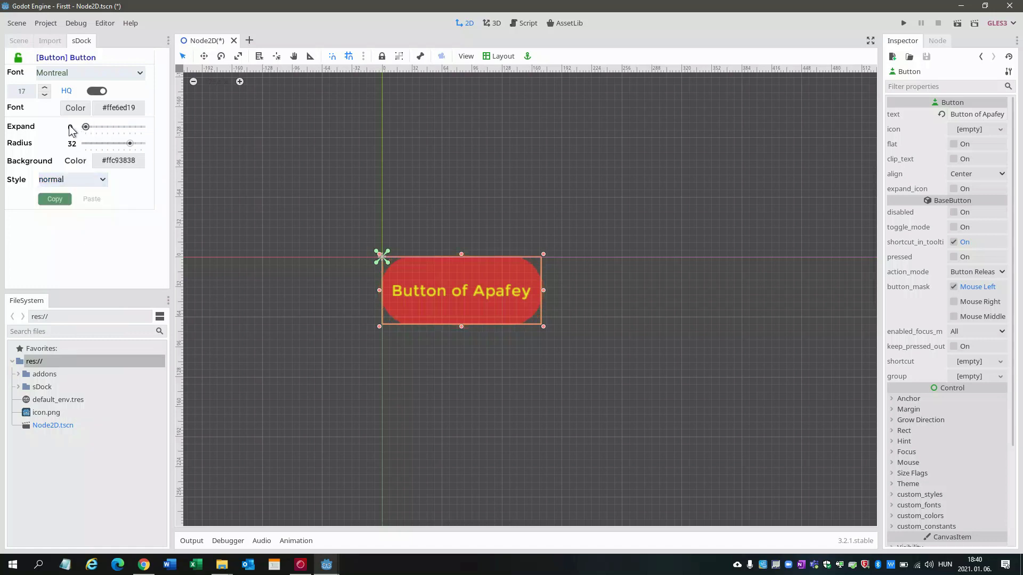
# - Copy the normal style's background color #ffc93838 to the button's hover style, and give hover an expand of 4 and a radius of 32
pyautogui.doubleClick(115, 162)
pyautogui.hotkey('ctrl', 'c')
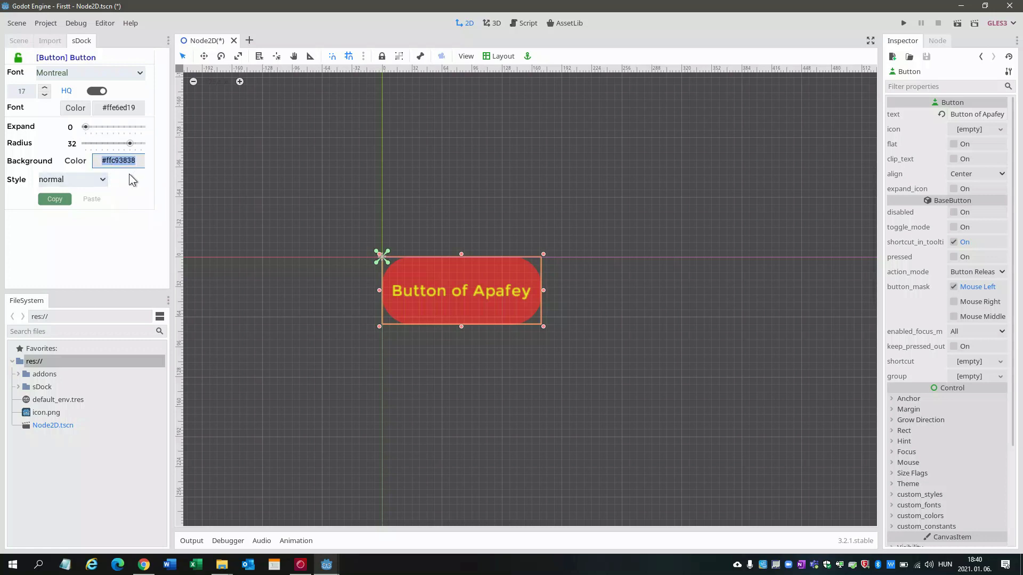
pyautogui.click(105, 181)
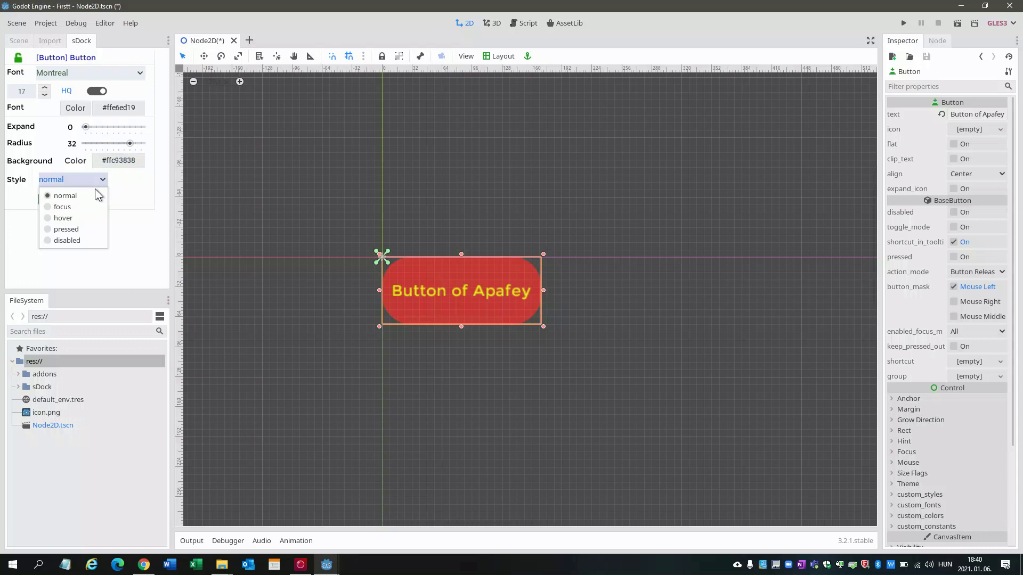
pyautogui.click(67, 223)
pyautogui.doubleClick(114, 161)
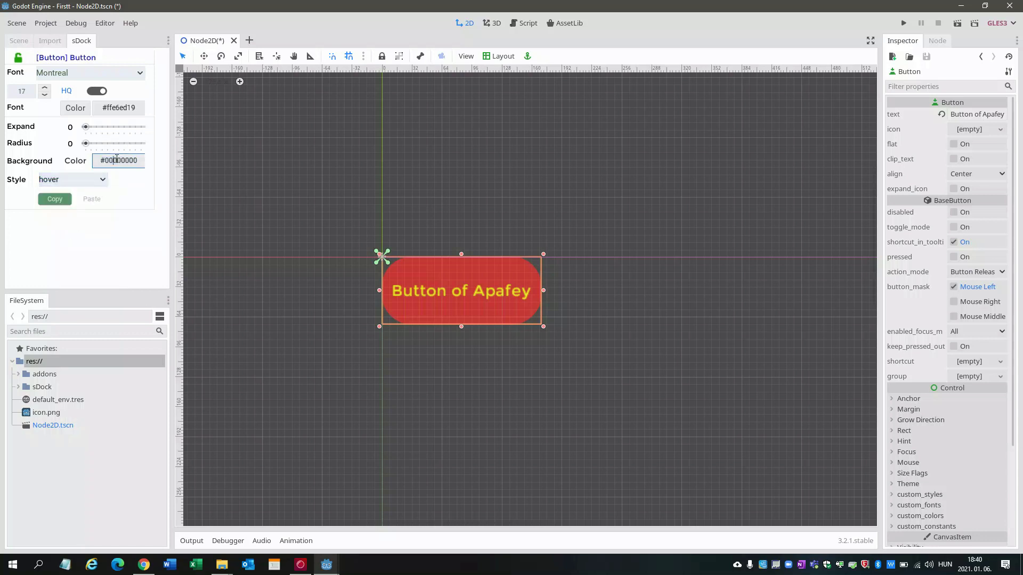
pyautogui.hotkey('ctrl', 'v')
pyautogui.press('Return')
pyautogui.moveTo(86, 127); pyautogui.dragTo(104, 133)
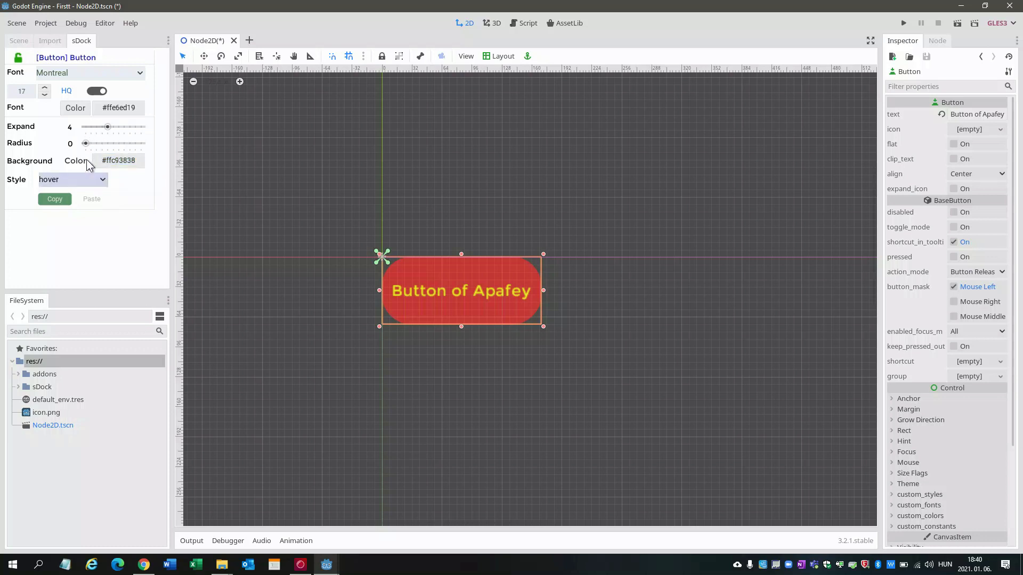
pyautogui.moveTo(85, 143); pyautogui.dragTo(131, 156)
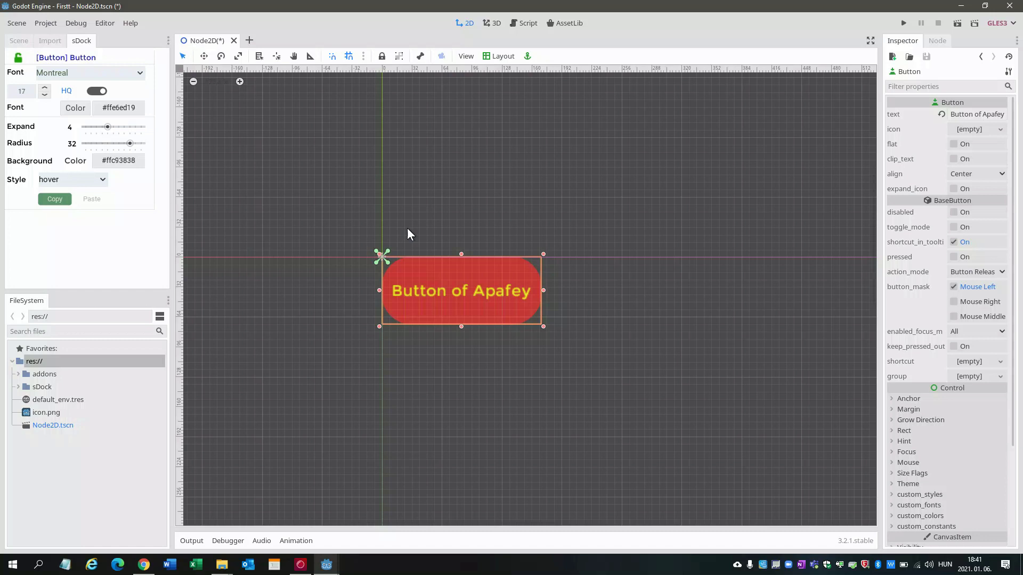
# - Run the project, test the styled button in the game window, and close that window
pyautogui.click(906, 24)
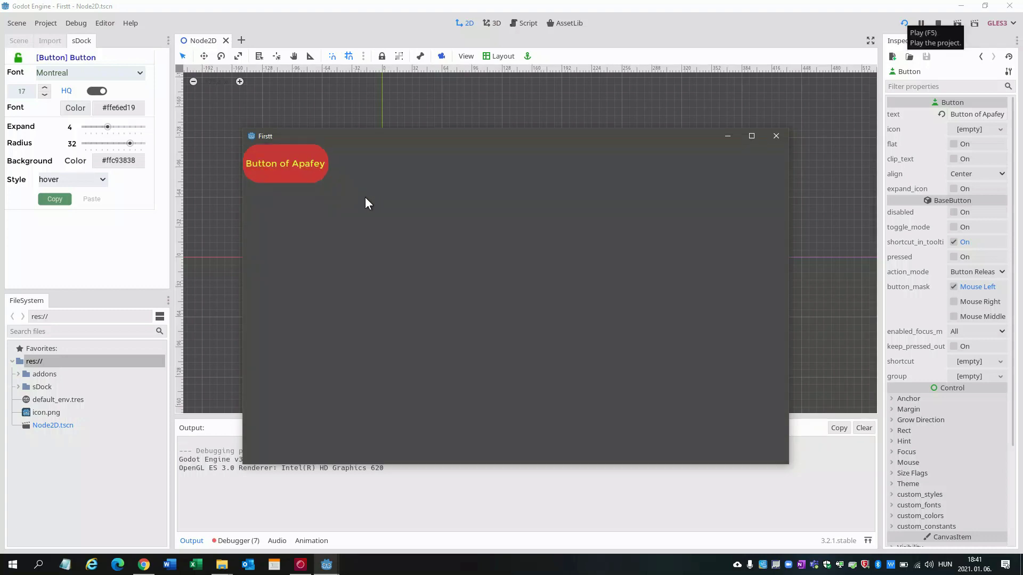
pyautogui.click(308, 175)
pyautogui.click(317, 176)
pyautogui.click(775, 136)
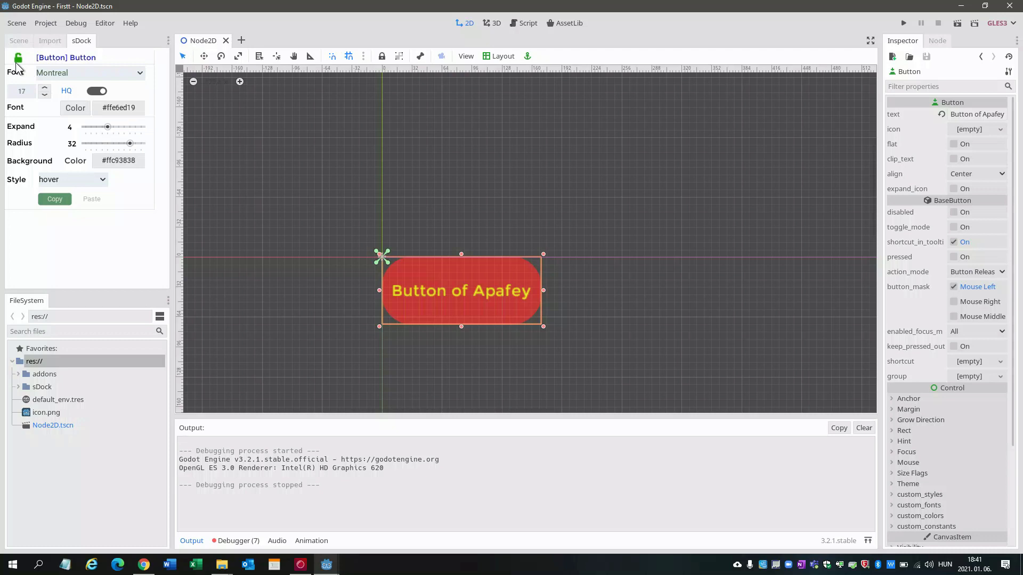
# - Add a Label node to the scene
pyautogui.click(21, 41)
pyautogui.click(15, 56)
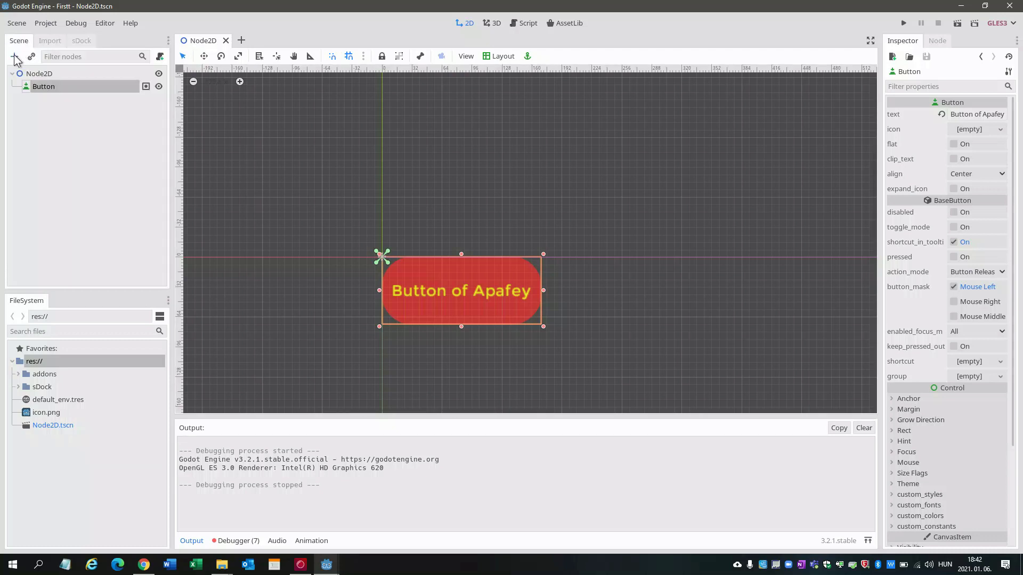
pyautogui.write('lab')
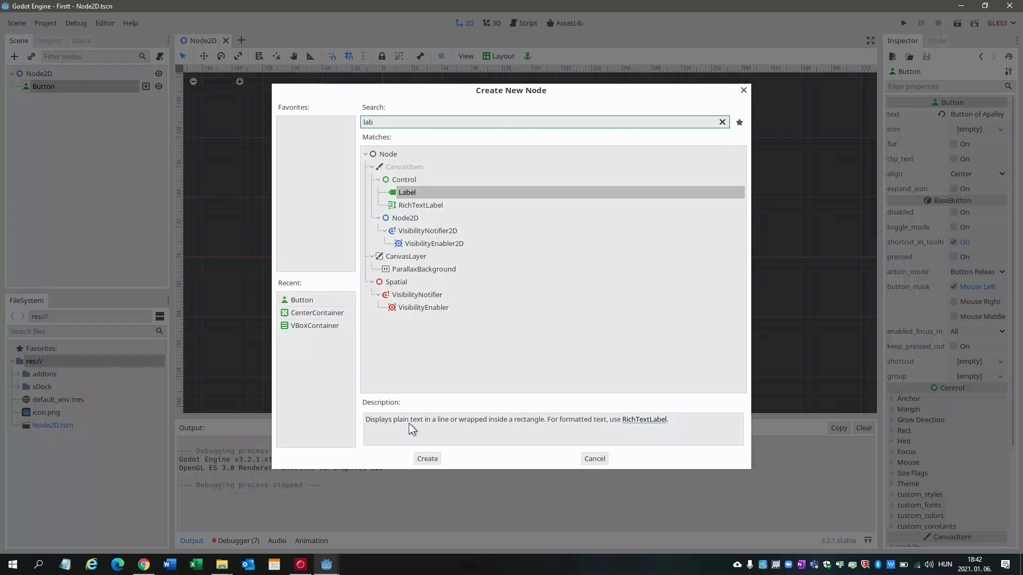
pyautogui.click(431, 459)
# - Set the new label's background color to opaque dark blue #121caa in sDock
pyautogui.click(20, 57)
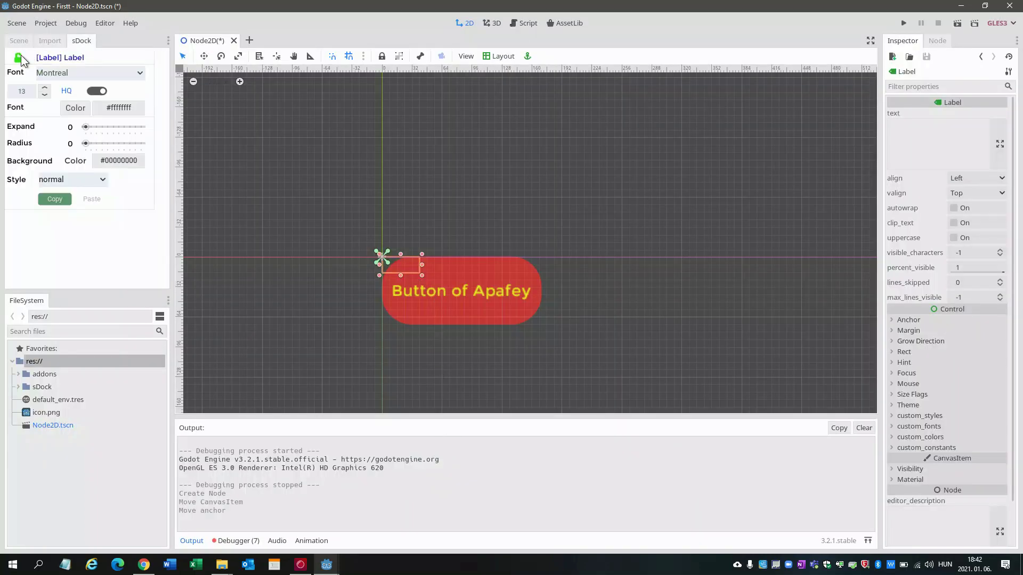
pyautogui.click(92, 161)
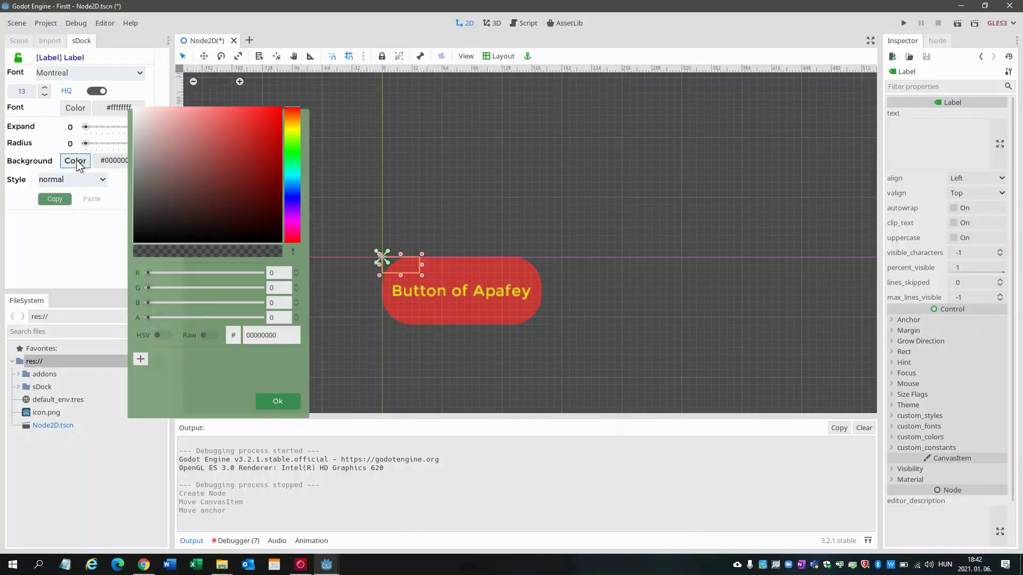
pyautogui.click(225, 180)
pyautogui.click(292, 196)
pyautogui.click(261, 154)
pyautogui.click(266, 151)
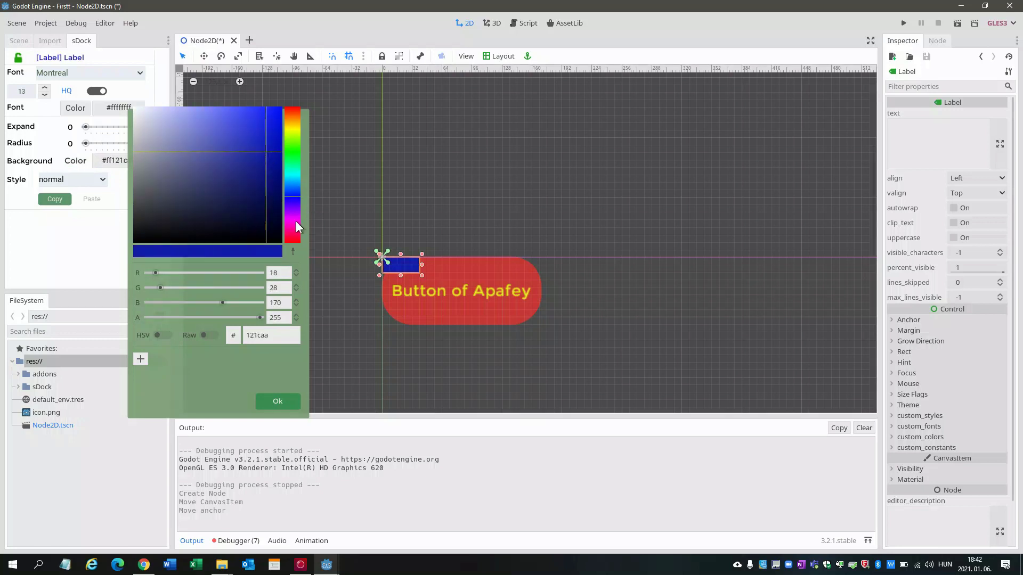
pyautogui.click(283, 400)
# - Place the label above the button, enlarge it to about the button's width, and set its text to "Label of mine"
pyautogui.moveTo(401, 265); pyautogui.dragTo(549, 251)
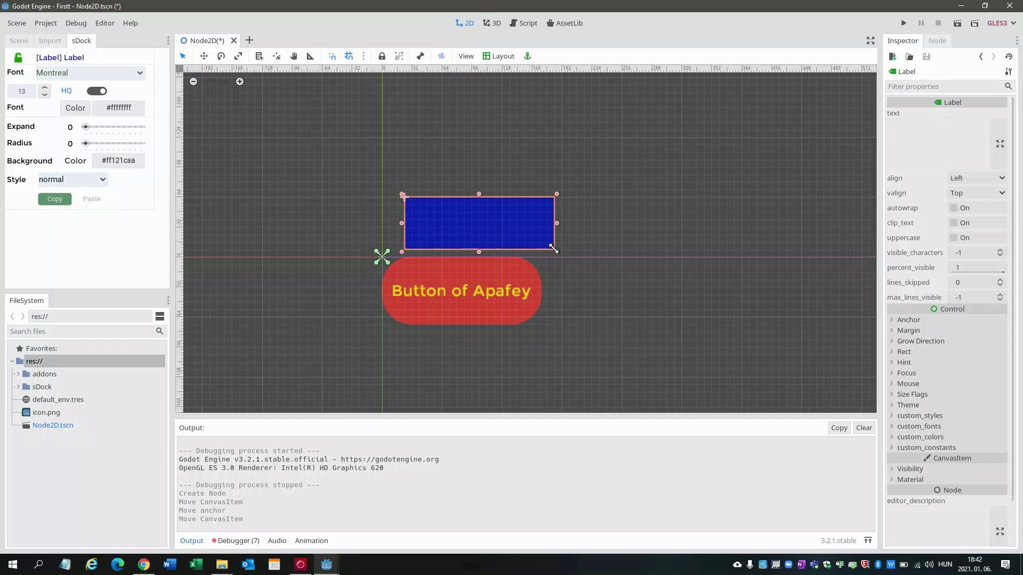
pyautogui.click(910, 128)
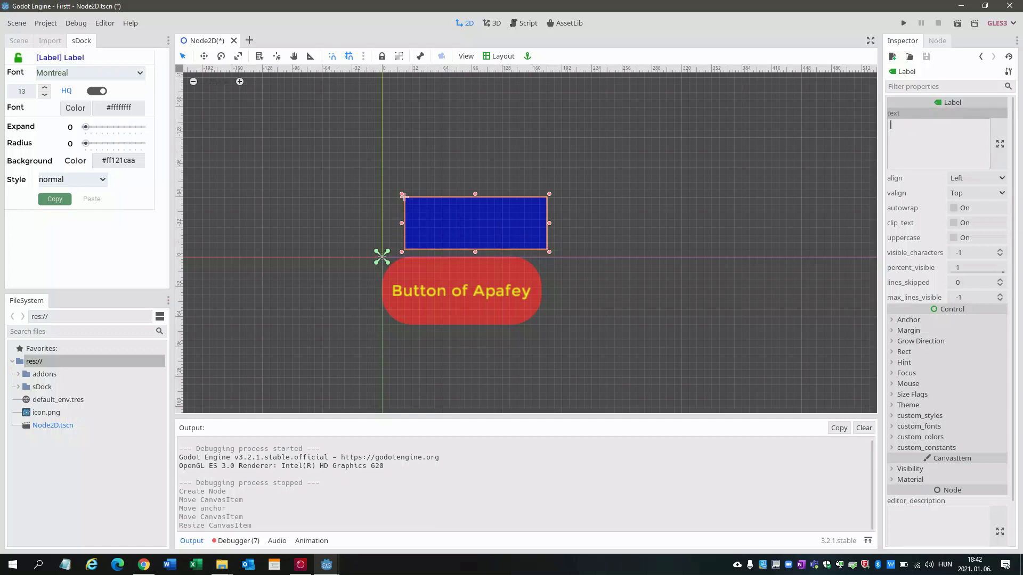
pyautogui.write('Label of ')
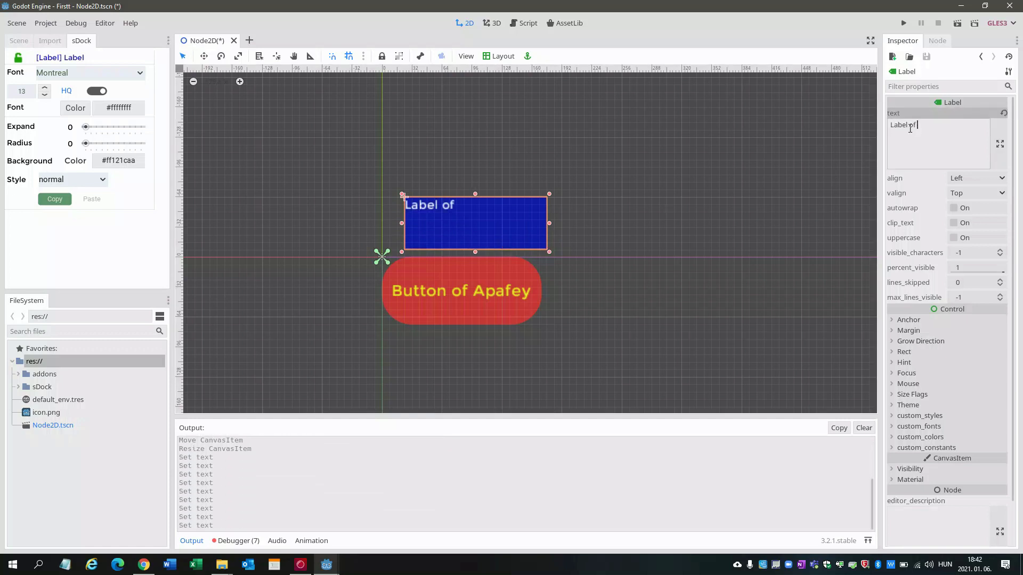
pyautogui.write('mine')
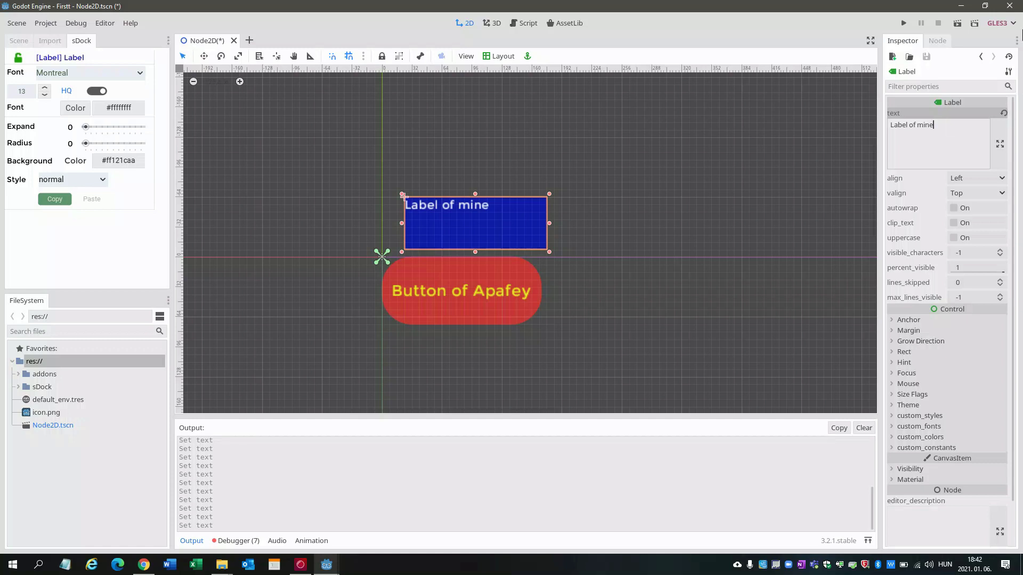
# - Set both the horizontal and vertical alignment of the label's text to Center
pyautogui.click(965, 179)
pyautogui.click(977, 197)
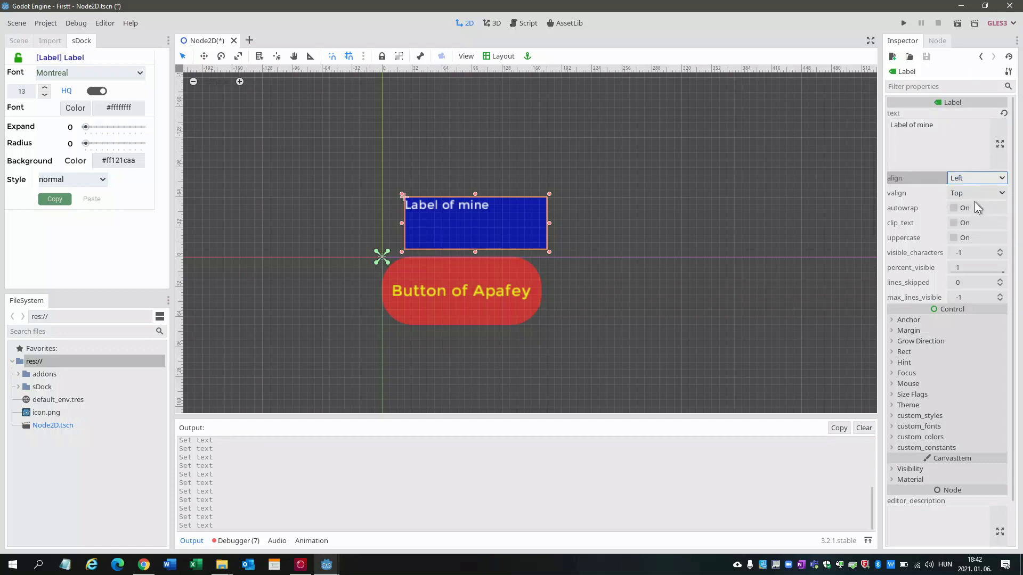
pyautogui.click(967, 180)
pyautogui.click(968, 205)
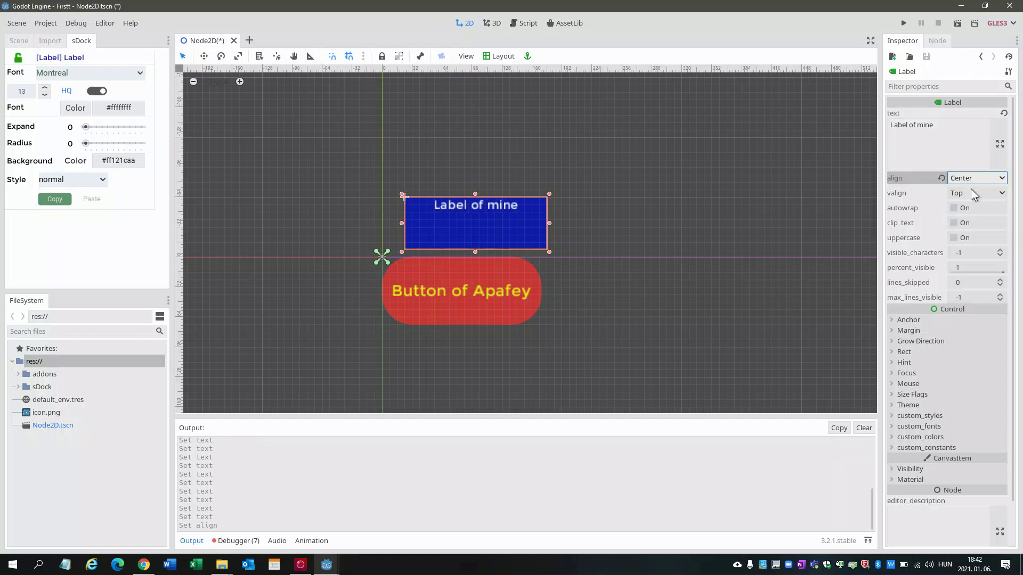
pyautogui.click(973, 194)
pyautogui.click(970, 217)
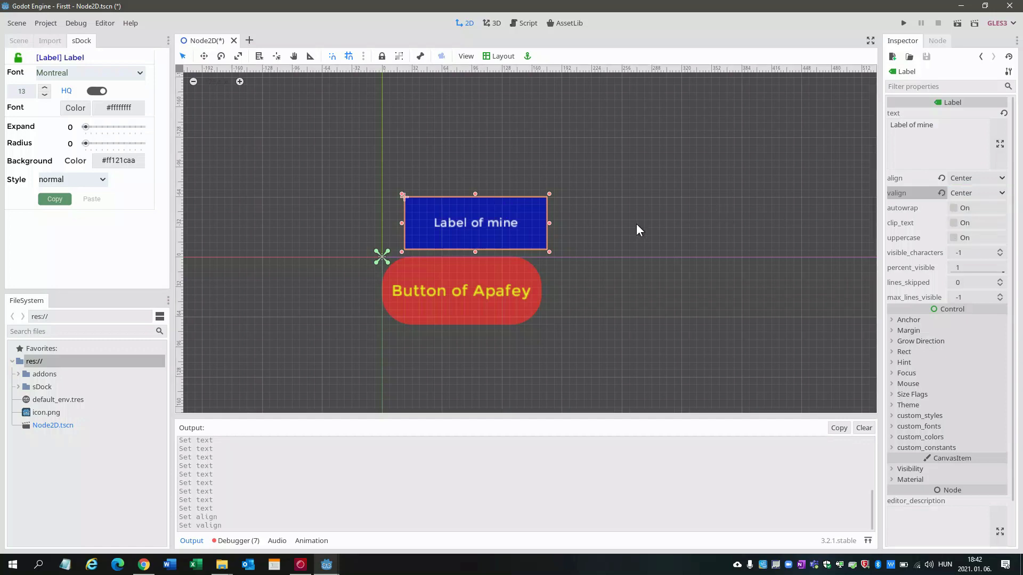
# - Change the label's font to lcd and enlarge the label by extending its upper and right edges
pyautogui.click(64, 74)
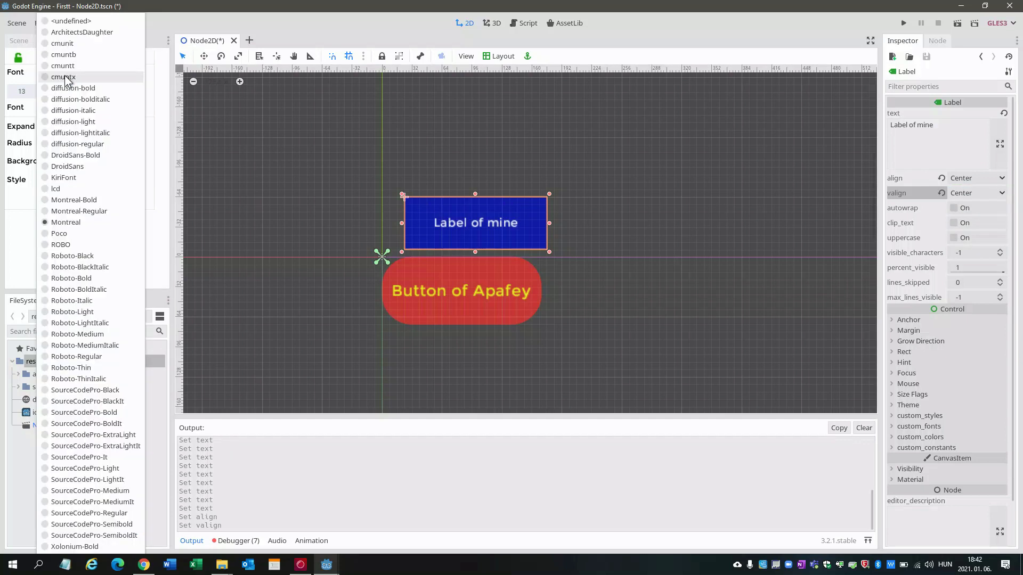
pyautogui.click(89, 190)
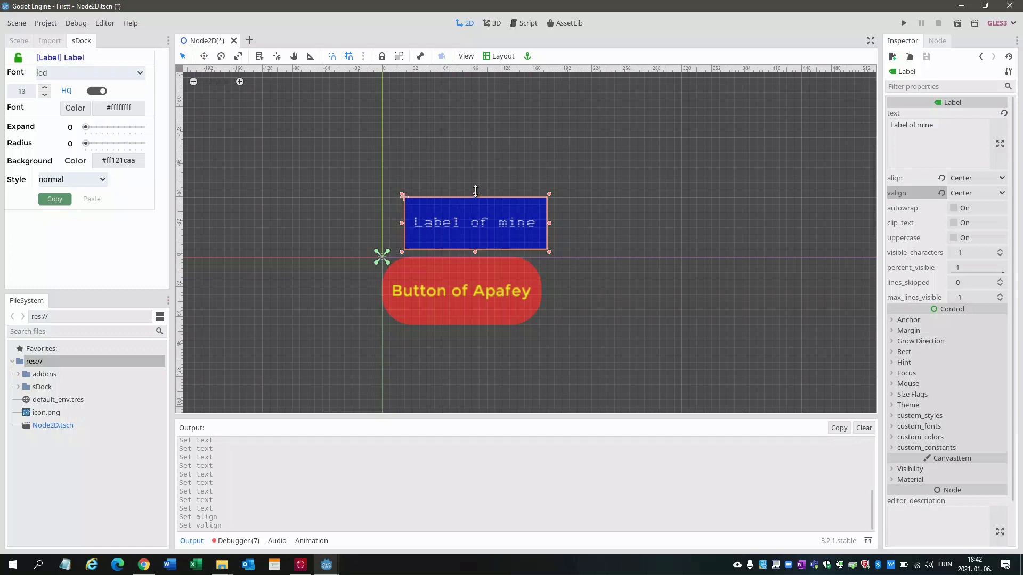
pyautogui.moveTo(475, 194); pyautogui.dragTo(475, 150)
pyautogui.moveTo(550, 200); pyautogui.dragTo(684, 200)
# - Increase the label's font size to 27
pyautogui.click(45, 87)
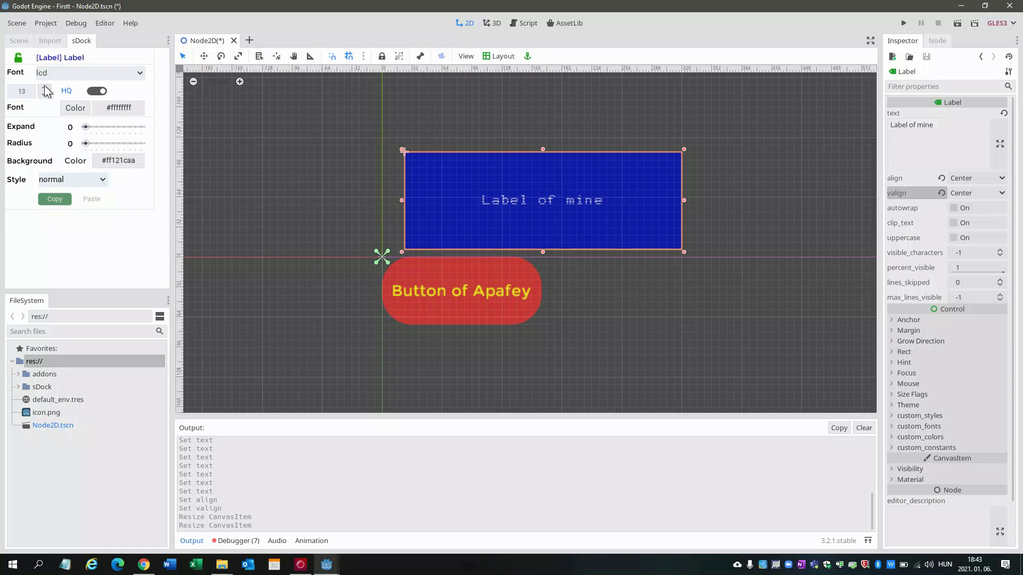
pyautogui.click(45, 88)
pyautogui.click(44, 88)
pyautogui.click(44, 89)
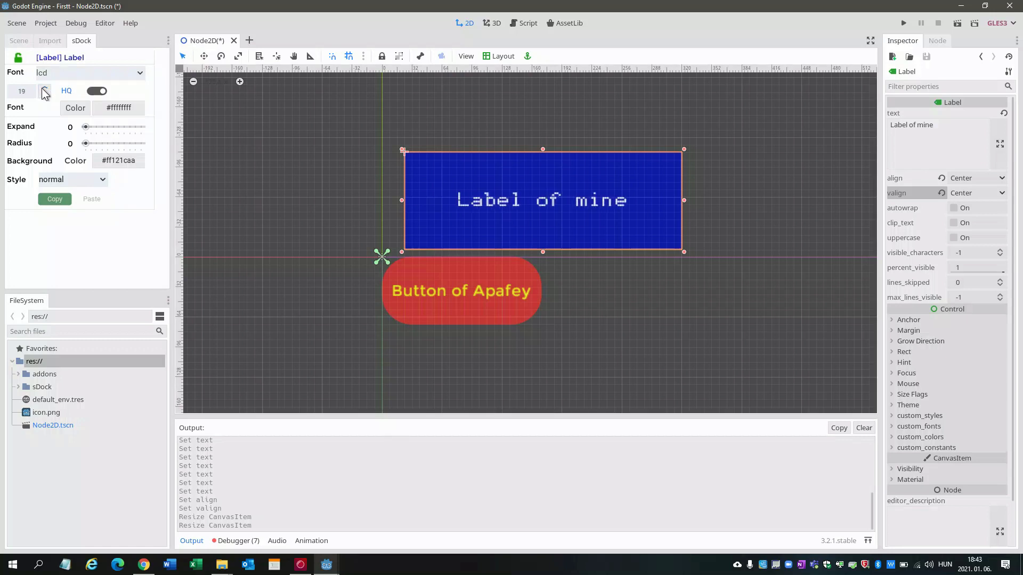
pyautogui.click(45, 89)
pyautogui.click(45, 89)
pyautogui.click(45, 90)
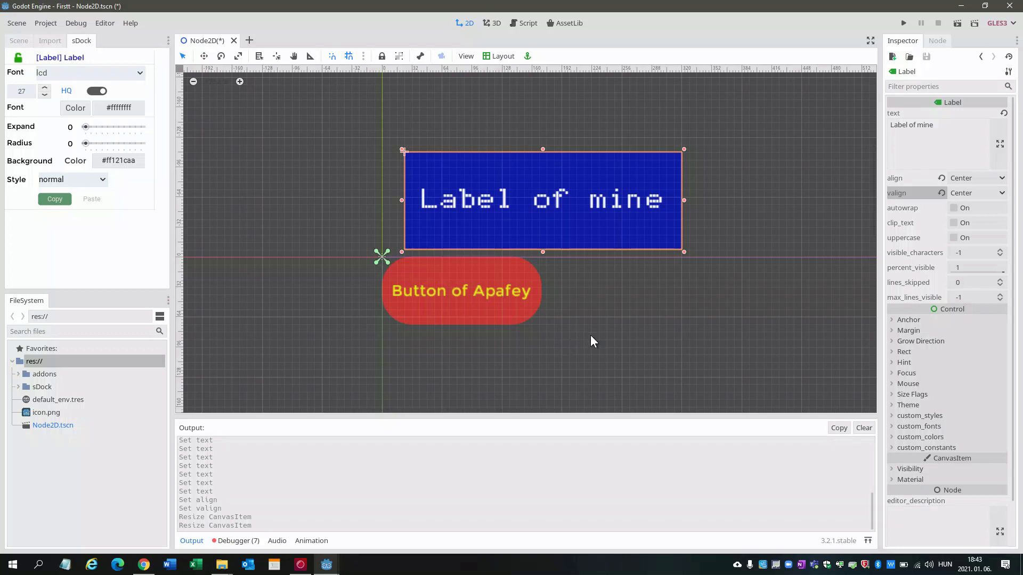
# - Select the button together with the label, reduce both font sizes until the label's is 24, and clear the selection
pyautogui.keyDown('shift'); pyautogui.click(517, 281); pyautogui.keyUp('shift')
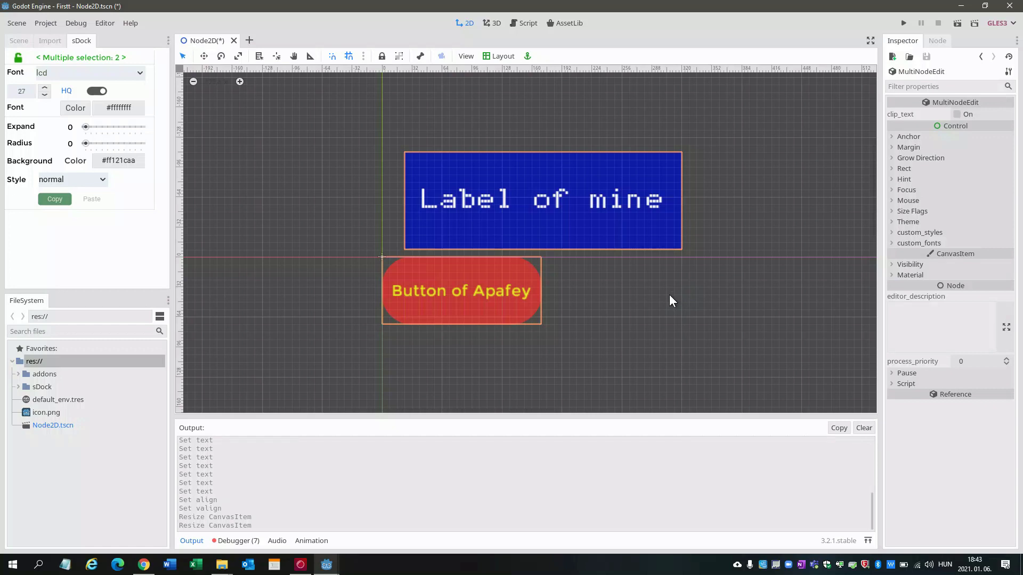
pyautogui.click(45, 95)
pyautogui.click(45, 95)
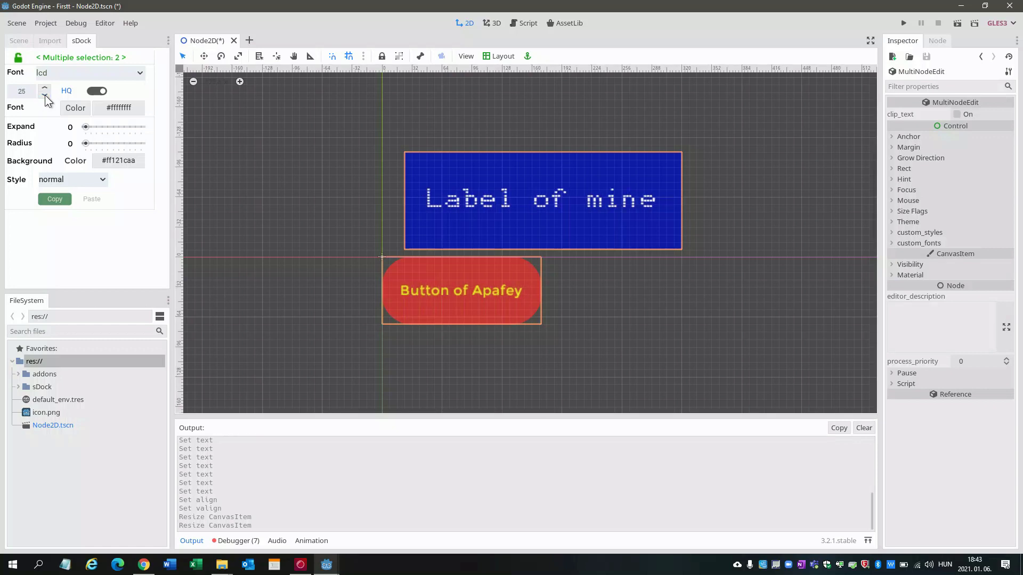
pyautogui.click(45, 95)
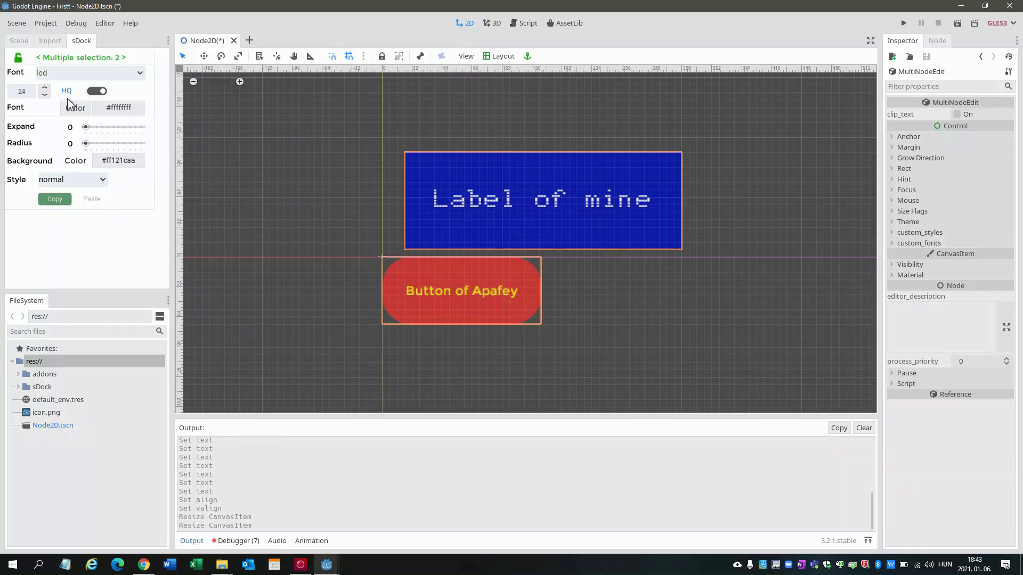
pyautogui.click(47, 88)
pyautogui.click(44, 96)
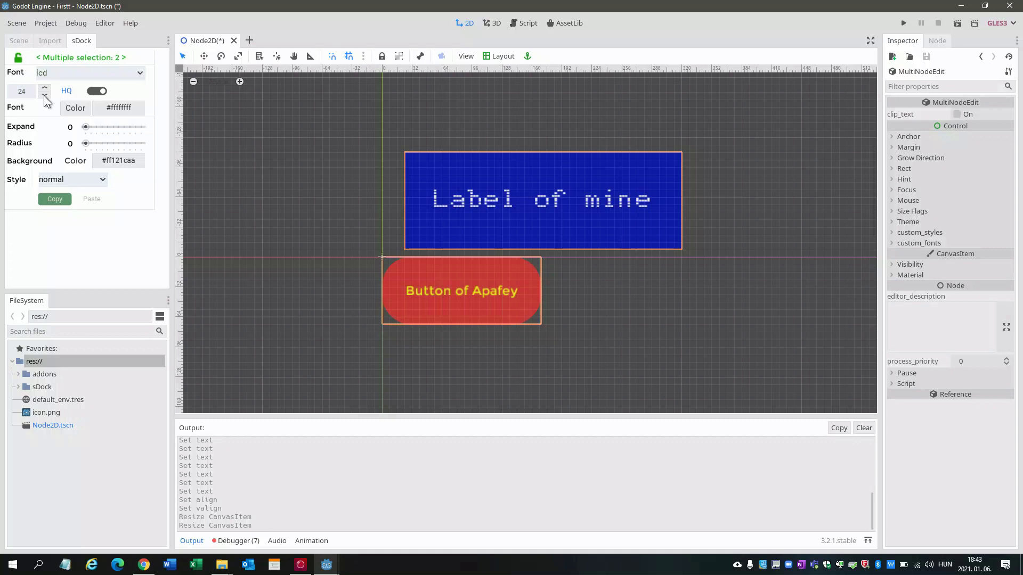
pyautogui.click(545, 333)
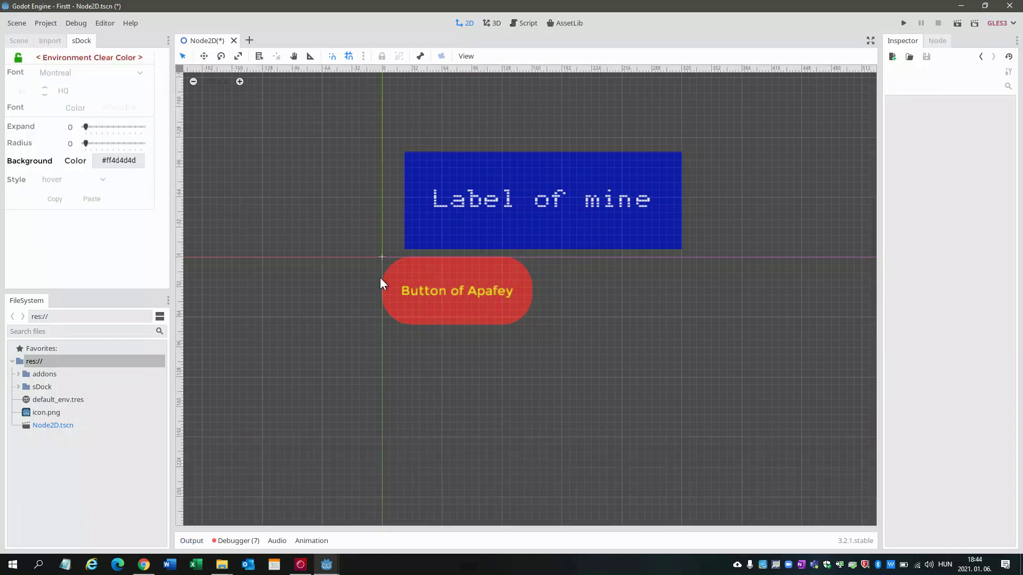
# - Toggle the HQ option of the button's font off and back on, comparing the text rendering up close
pyautogui.click(420, 289)
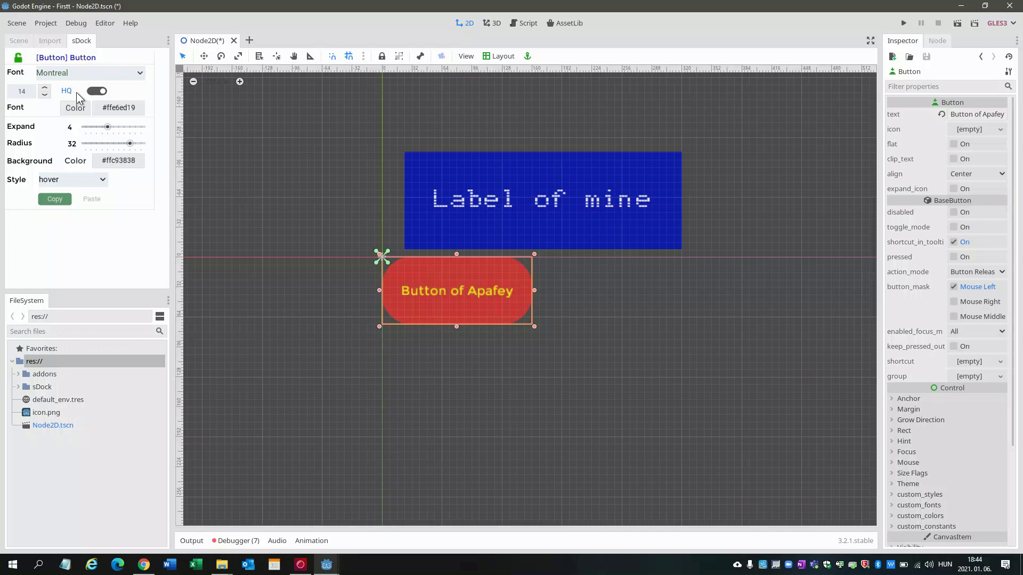
pyautogui.click(97, 92)
pyautogui.click(97, 92)
pyautogui.scroll(4, 481, 293)
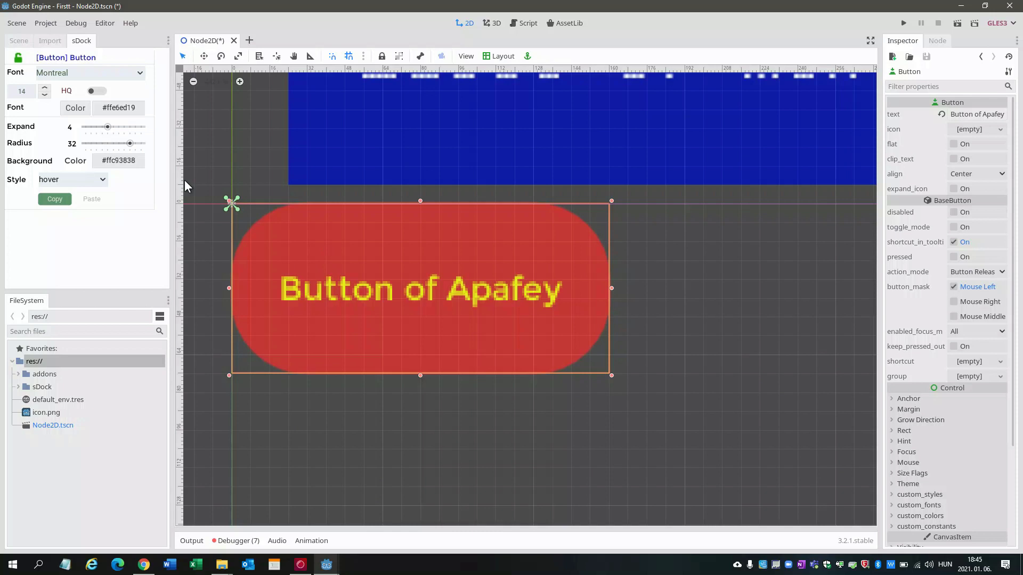
pyautogui.click(101, 91)
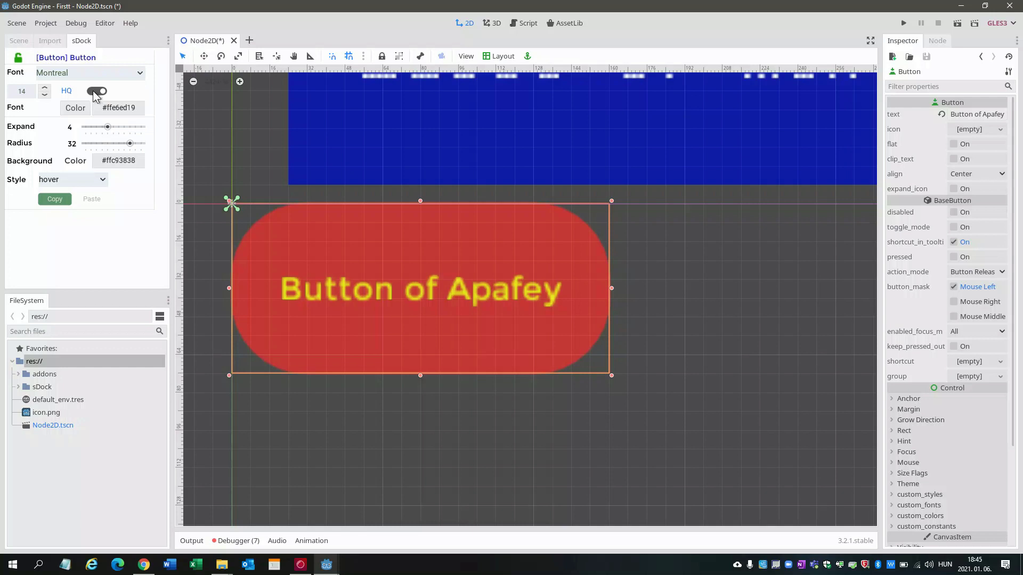
pyautogui.click(96, 93)
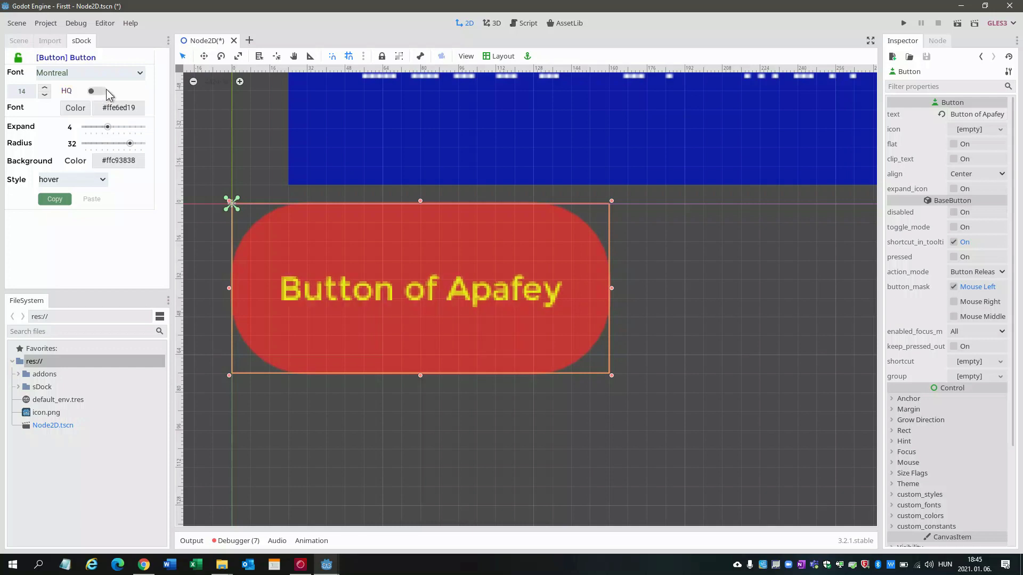
pyautogui.click(103, 94)
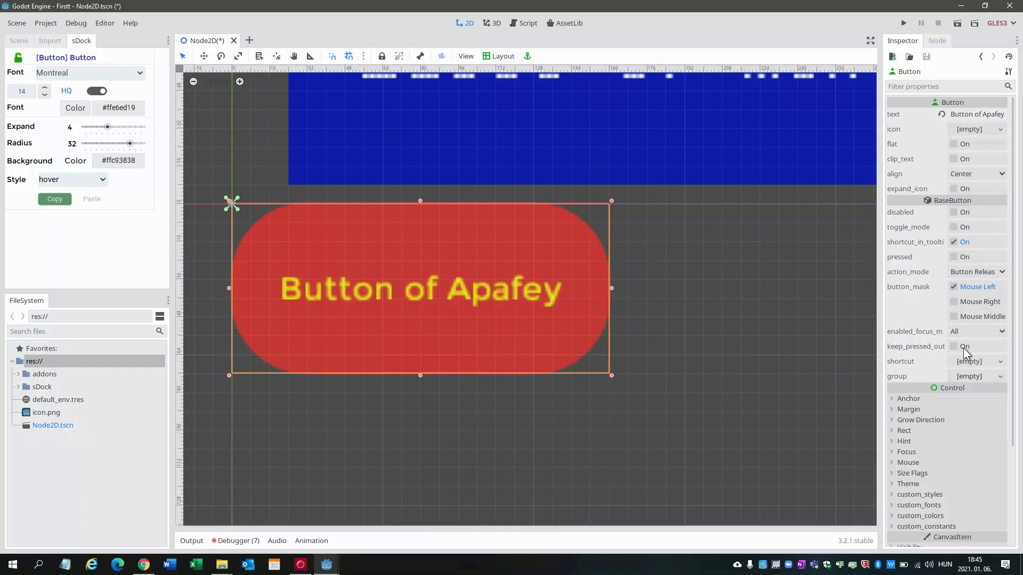
# - Try turning off Use Filter and Use Mipmaps in the button's custom font settings, then undo both changes
pyautogui.click(891, 506)
pyautogui.click(972, 517)
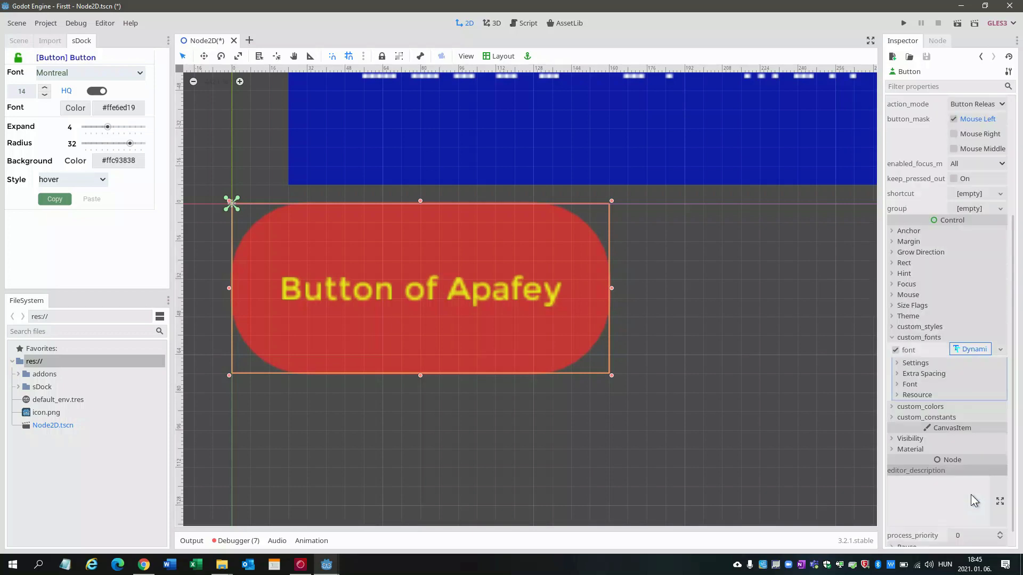
pyautogui.click(913, 364)
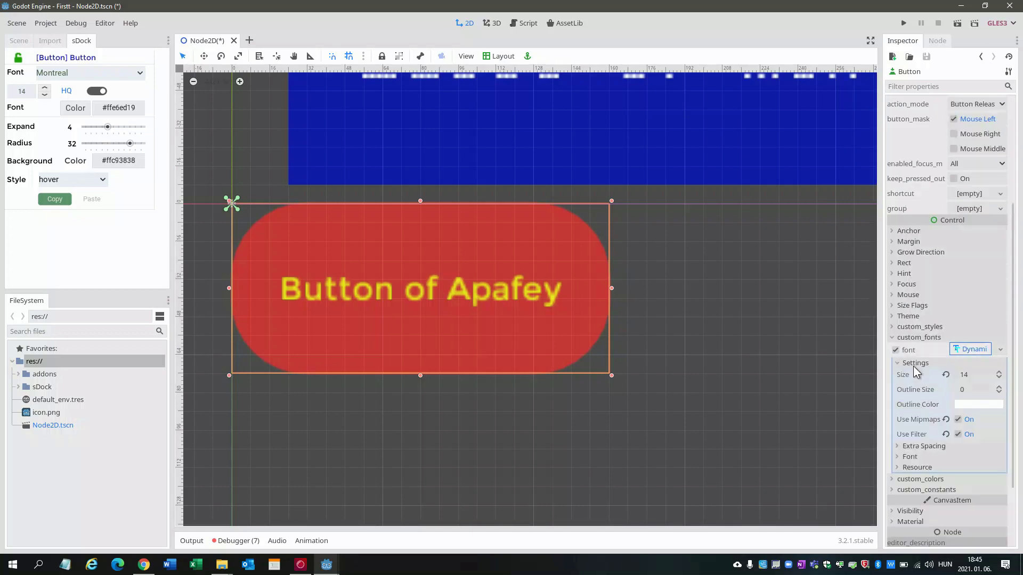
pyautogui.click(958, 435)
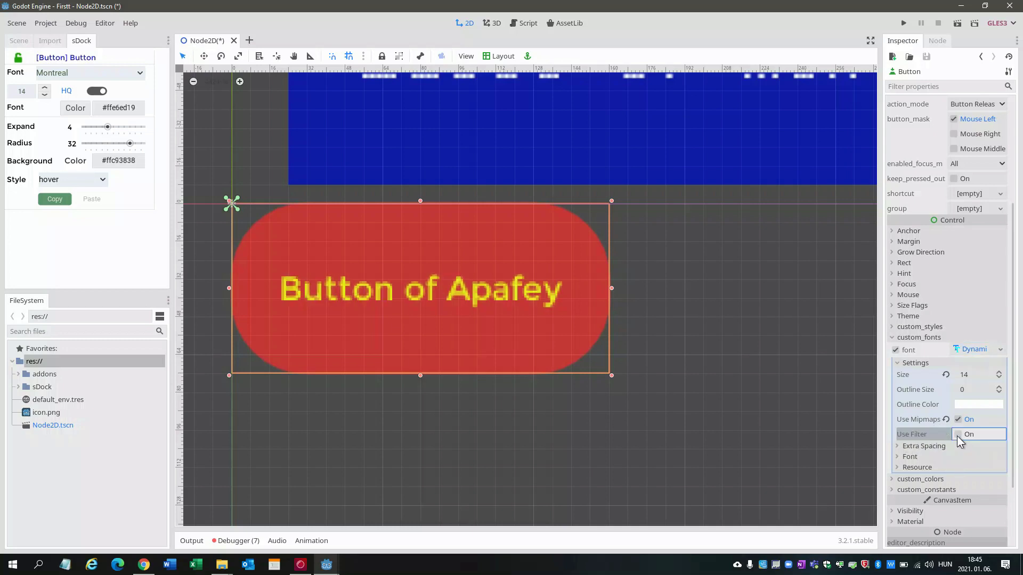
pyautogui.click(959, 420)
pyautogui.hotkey('ctrl', 'z')
pyautogui.hotkey('ctrl', 'z')
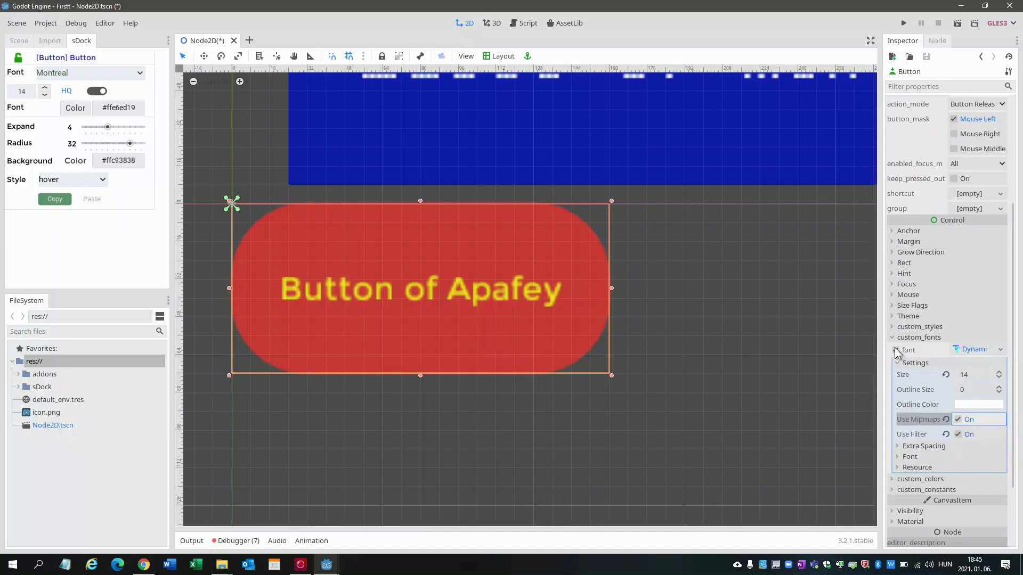
pyautogui.click(890, 337)
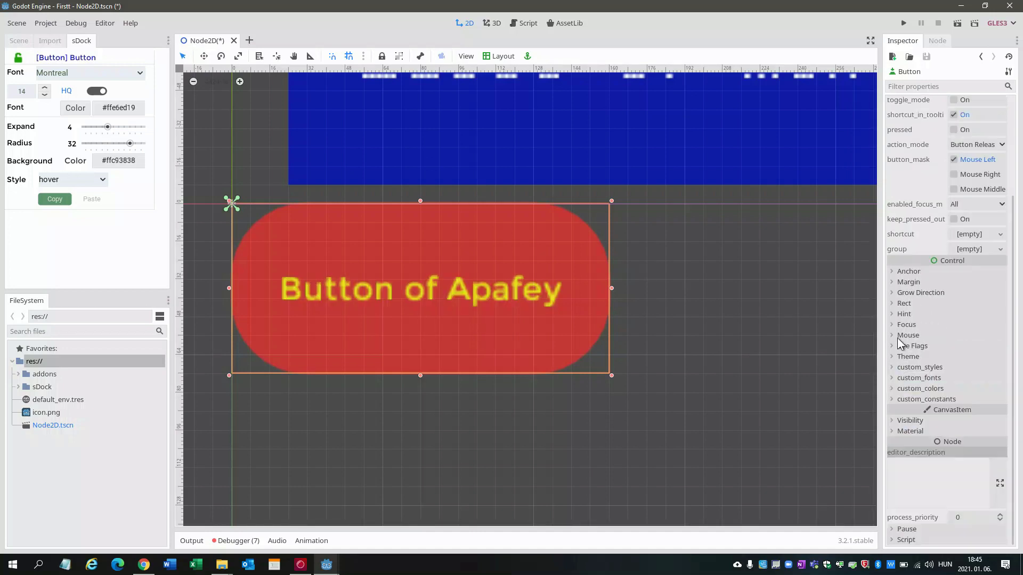
# - Shift the button slightly down and to the right together with its label, and clear the selection
pyautogui.click(723, 282)
pyautogui.scroll(-5, 672, 282)
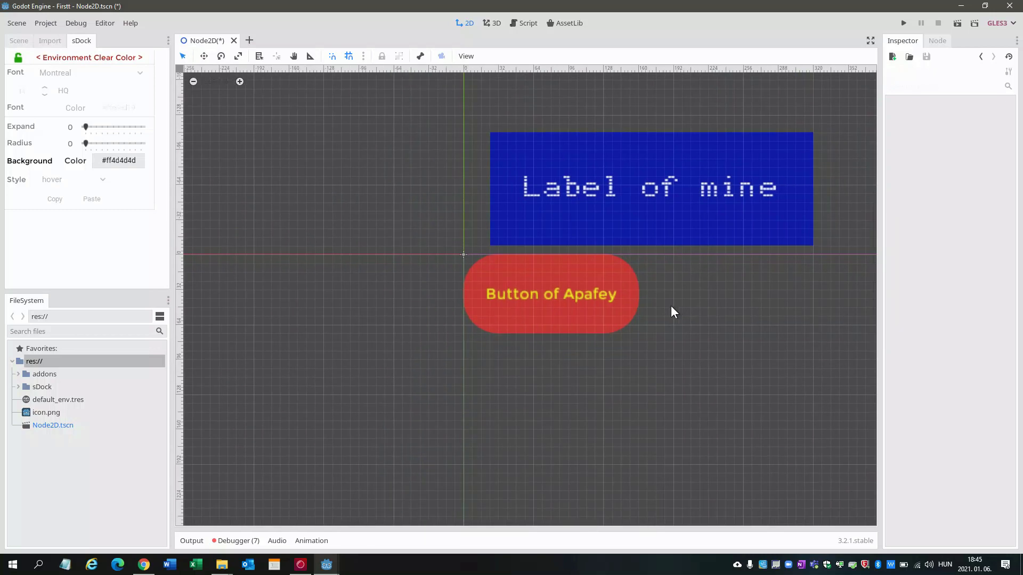
pyautogui.moveTo(614, 272); pyautogui.dragTo(625, 279)
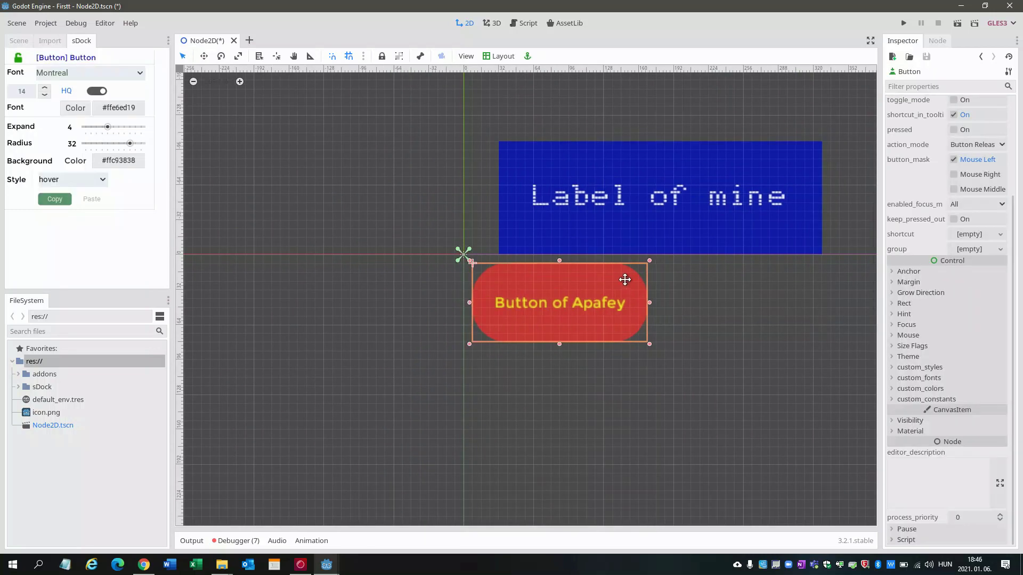
pyautogui.click(684, 303)
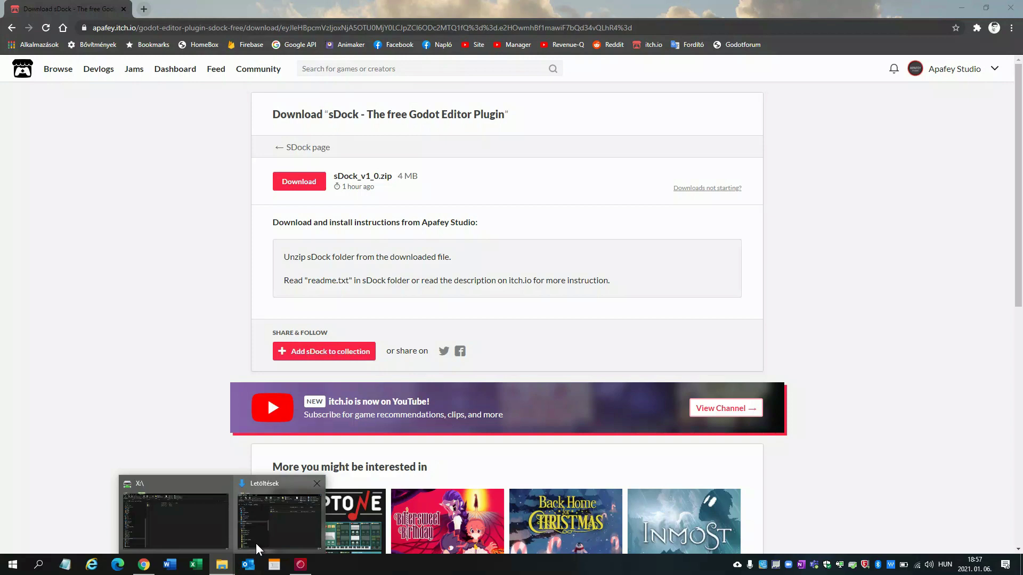
# - Switch to the Downloads folder in File Explorer, open sDock_v1_0.zip and copy the sDock folder inside it
pyautogui.click(256, 544)
pyautogui.click(625, 218)
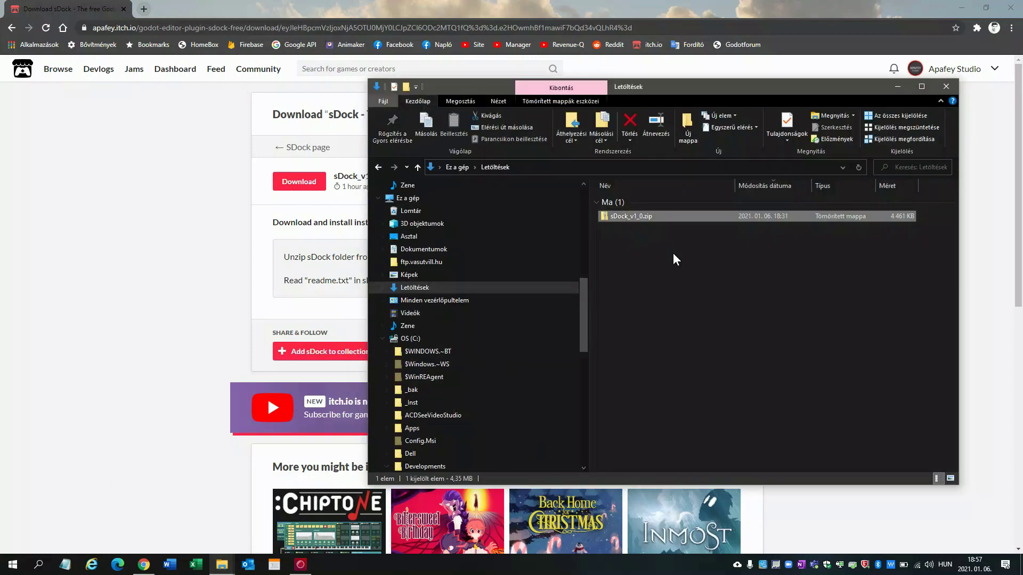
pyautogui.doubleClick(634, 216)
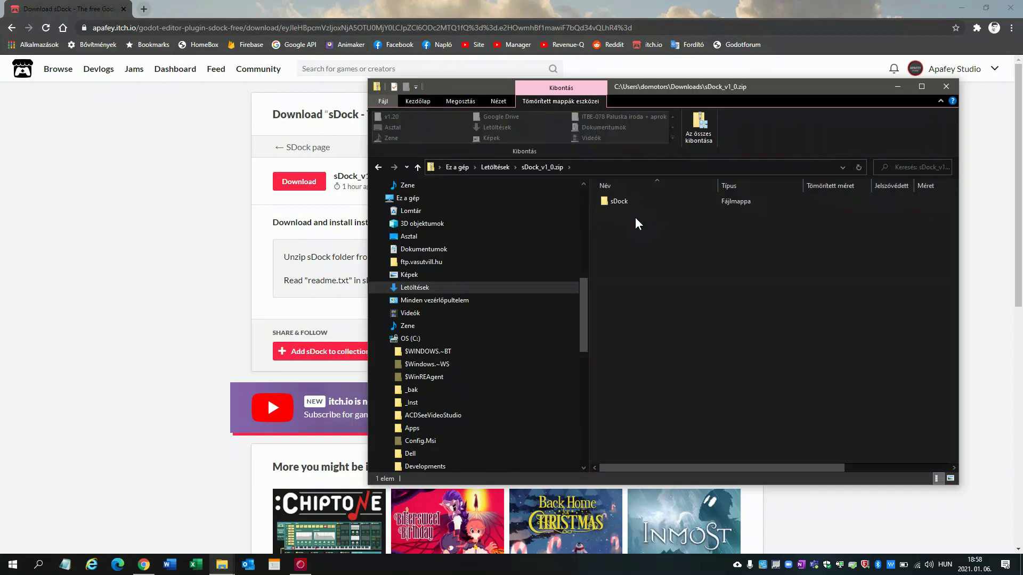
pyautogui.click(612, 201)
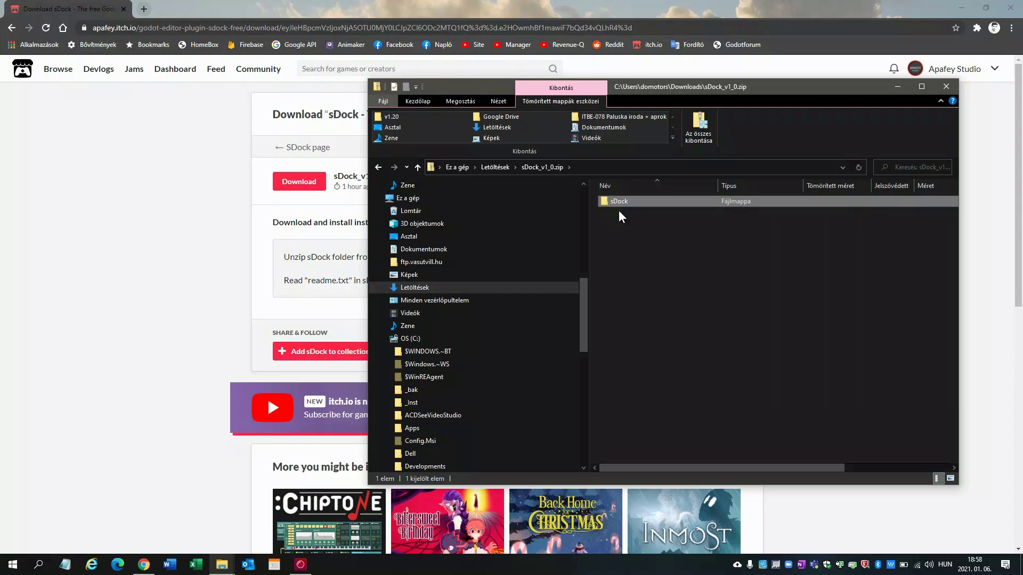
# - Create a new folder named addons in the project folder C:\Developments\Godot\VideoTest
pyautogui.moveTo(586, 303); pyautogui.dragTo(592, 348)
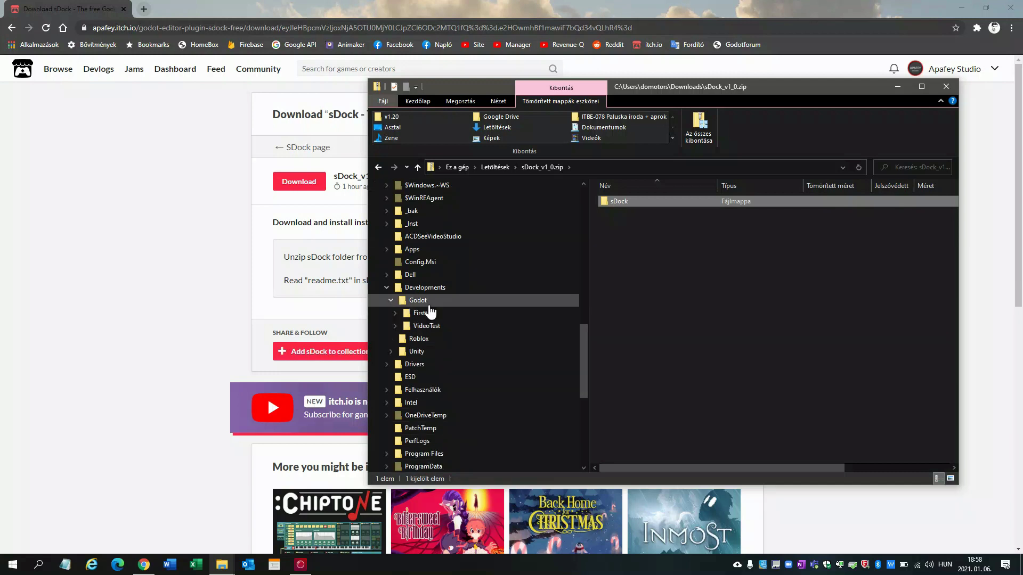
pyautogui.click(437, 326)
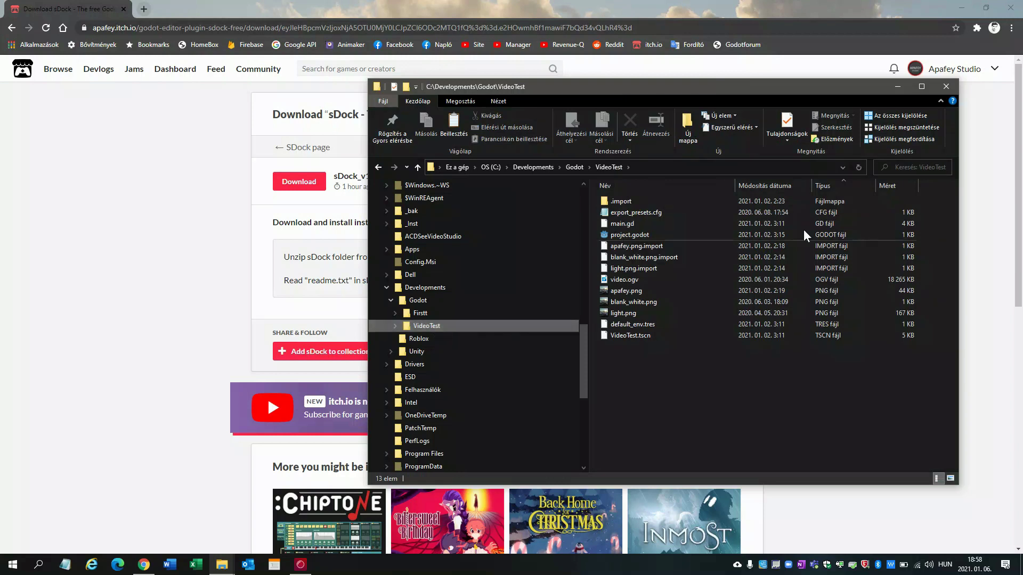
pyautogui.rightClick(636, 359)
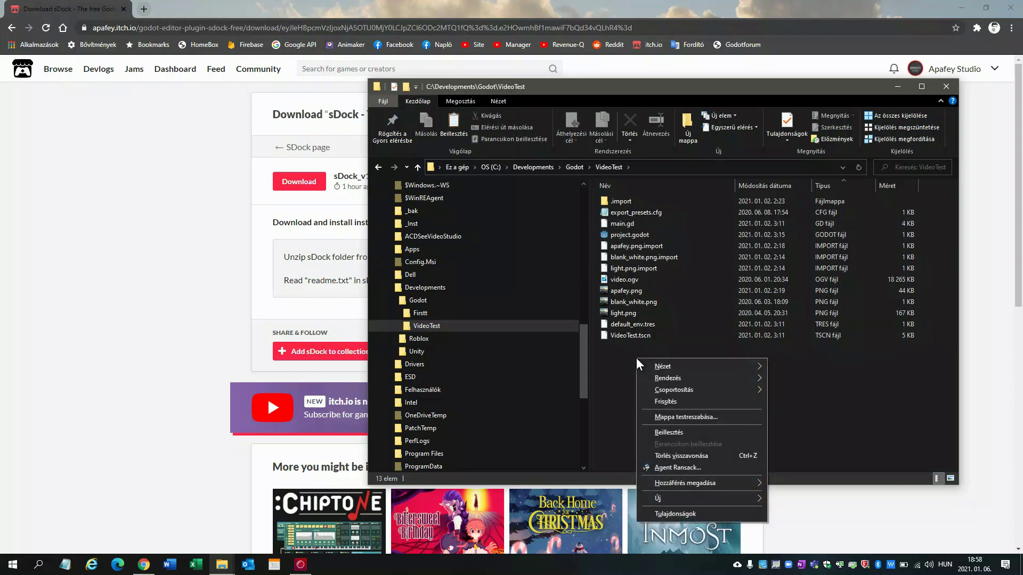
pyautogui.moveTo(724, 501)
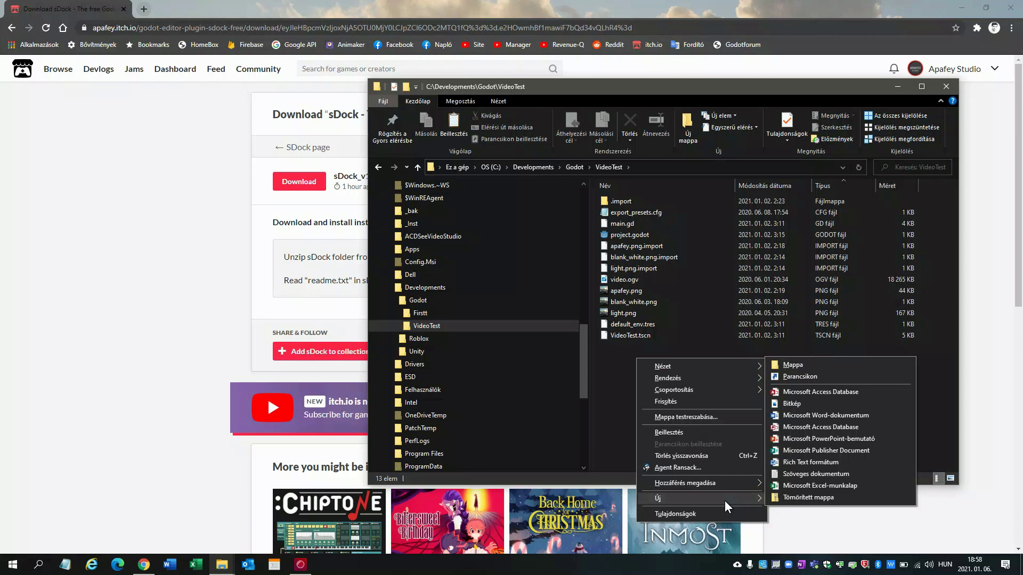
pyautogui.click(799, 366)
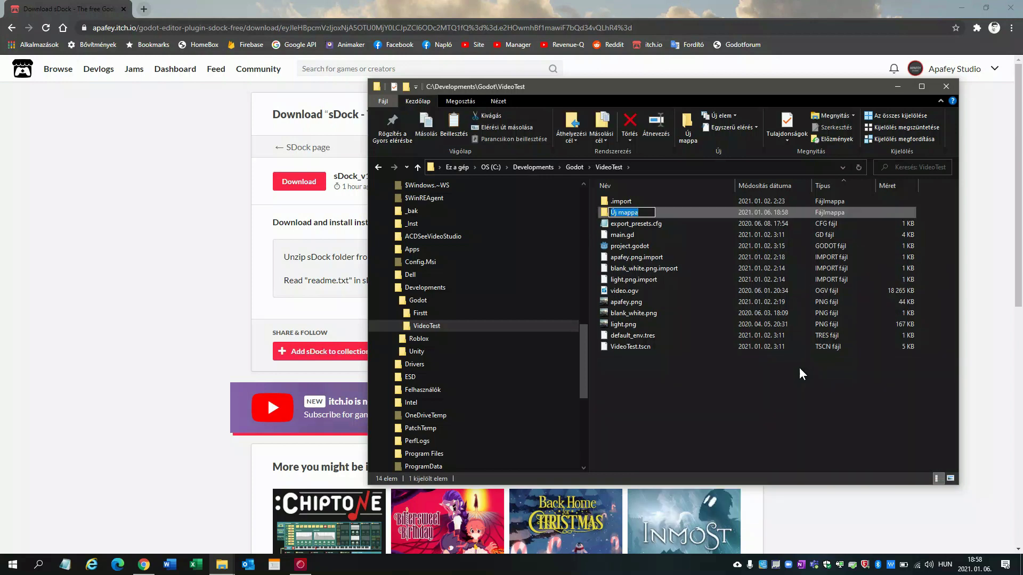
pyautogui.write('addons')
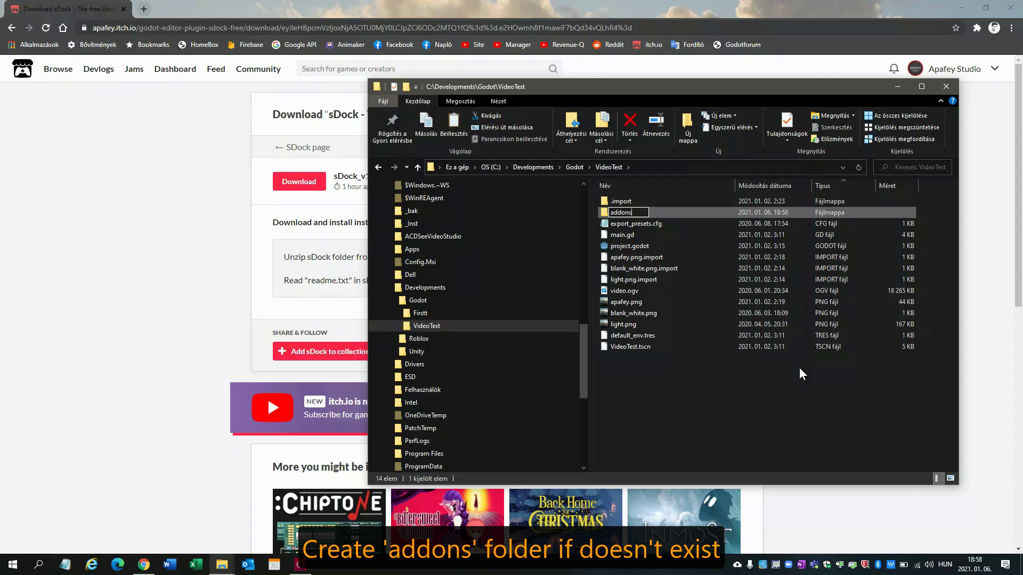
pyautogui.press('Return')
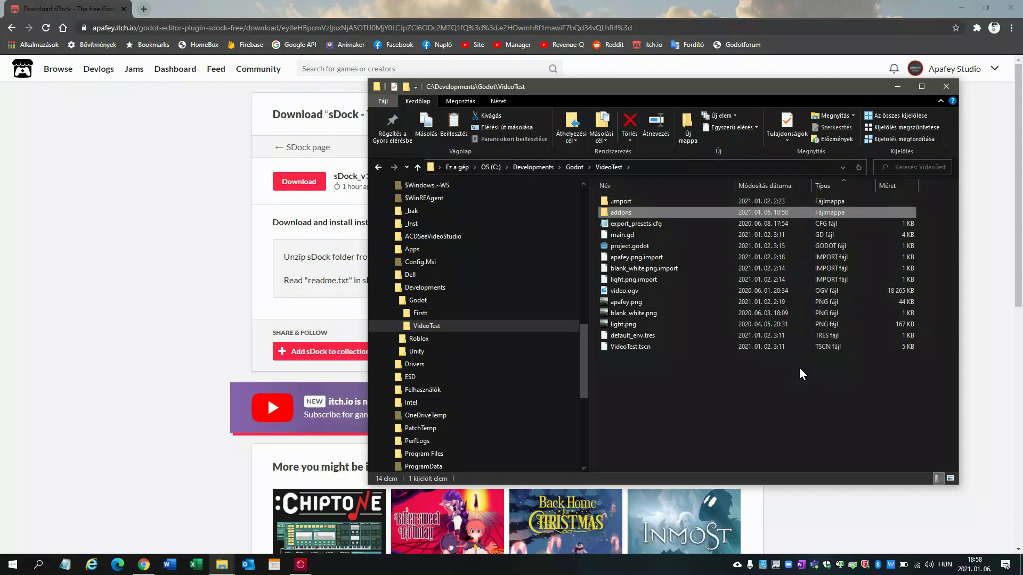
# - Paste the copied sDock folder into the addons folder and return to the VideoTest folder
pyautogui.press('Return')
pyautogui.rightClick(679, 265)
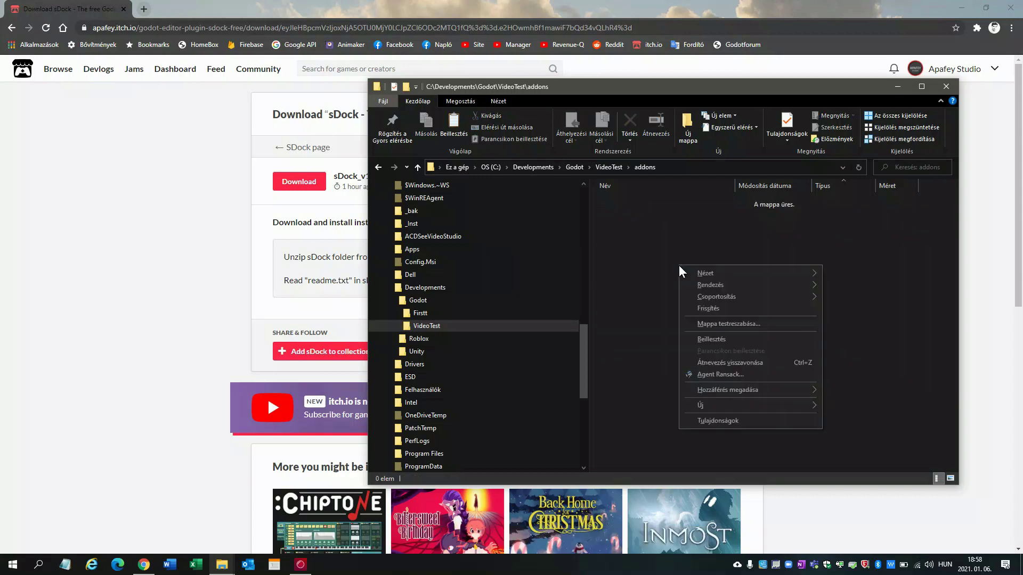
pyautogui.click(712, 339)
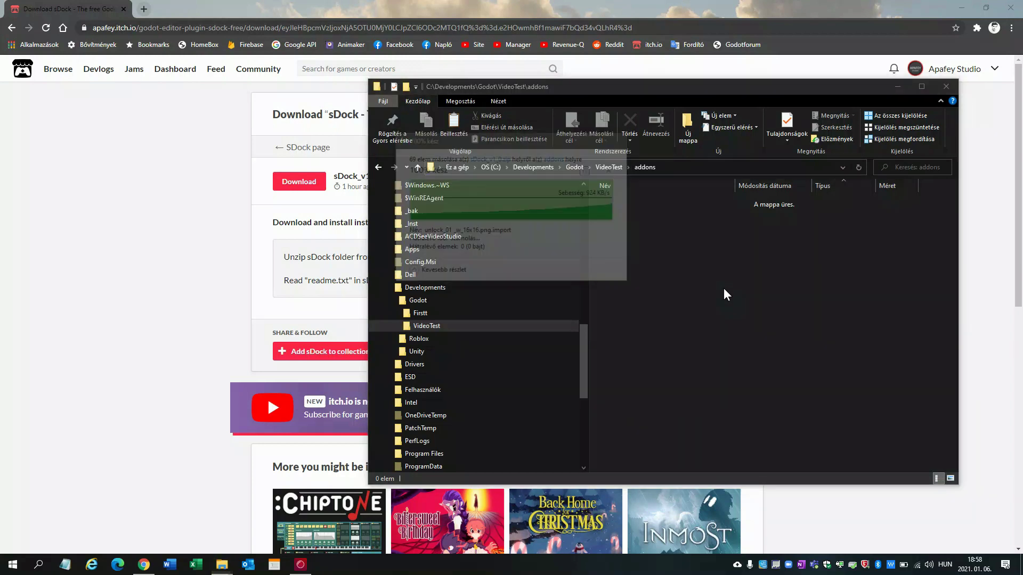
pyautogui.click(441, 328)
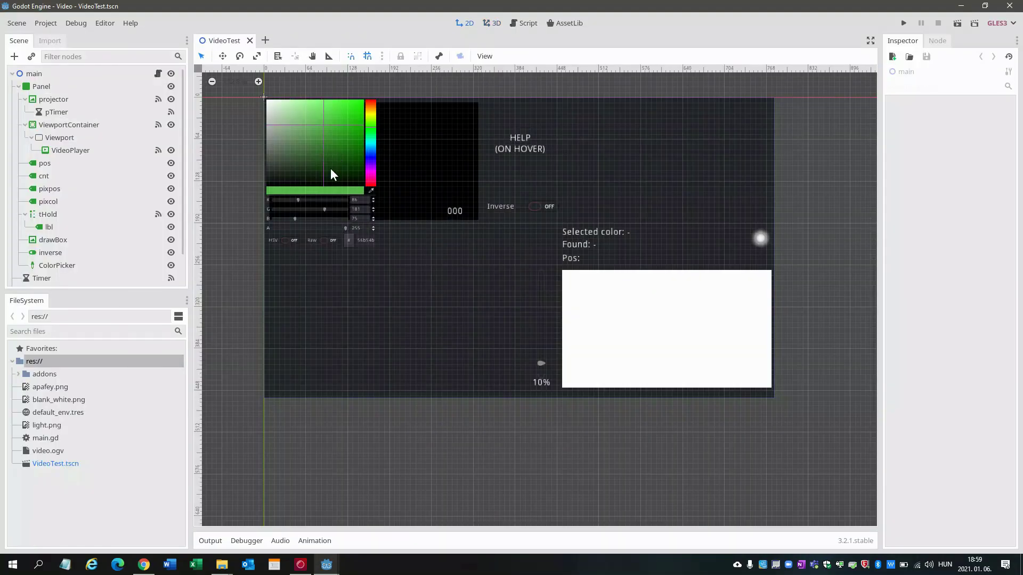
# - In the VideoTest project's settings in Godot, choose res://addons/sDock/pp.gd as the script to autoload
pyautogui.click(45, 24)
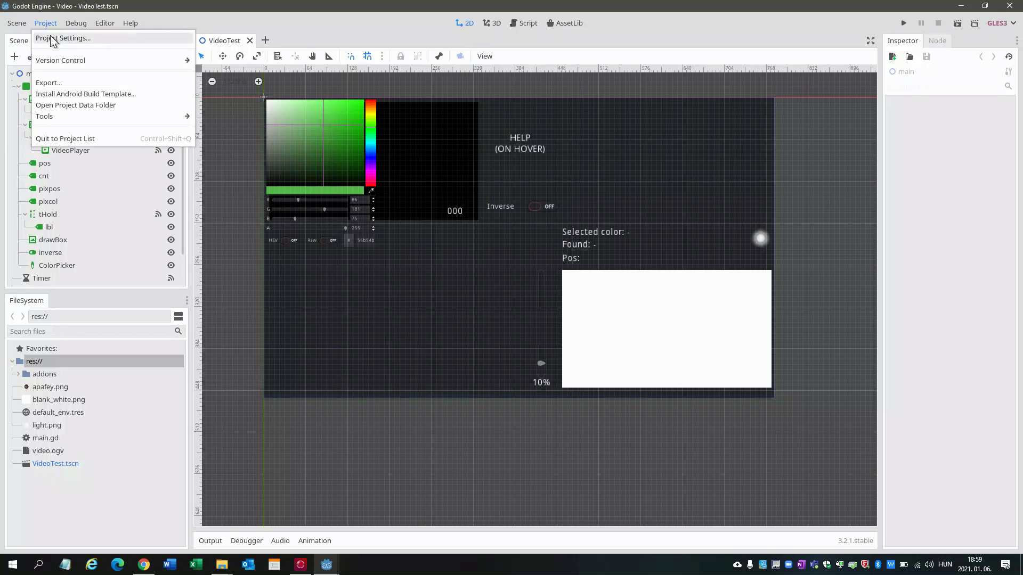
pyautogui.click(54, 38)
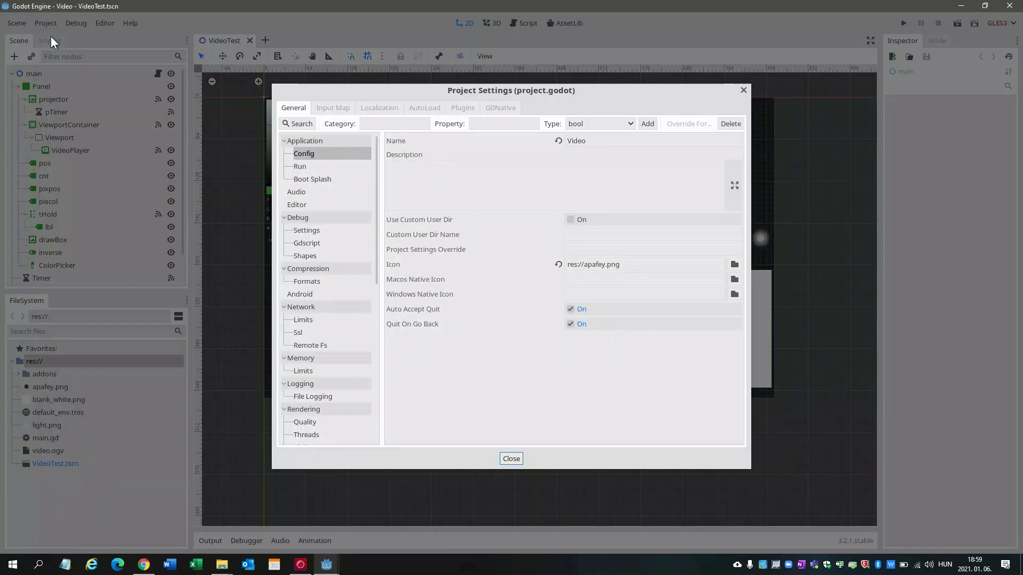
pyautogui.click(429, 109)
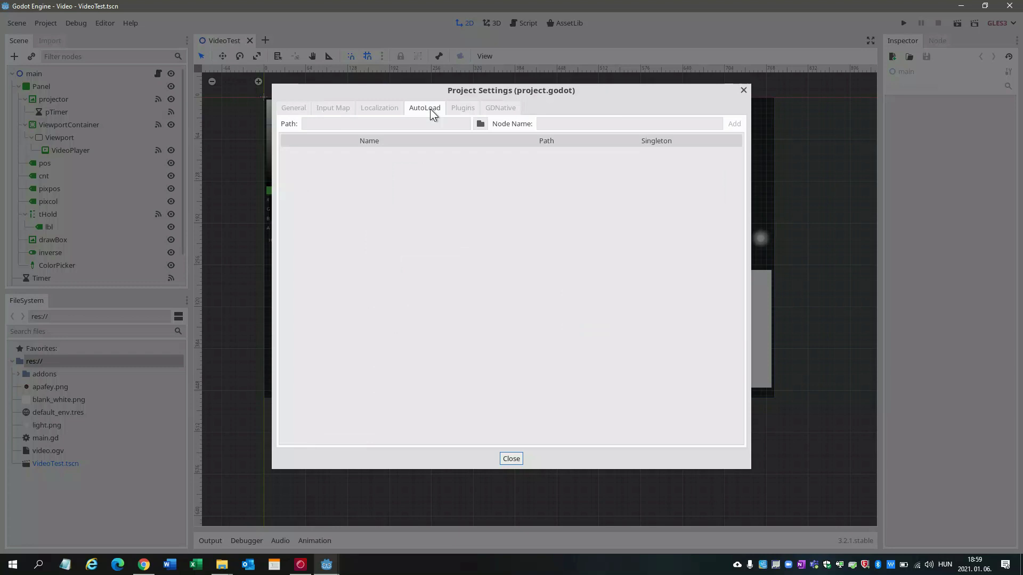
pyautogui.click(479, 124)
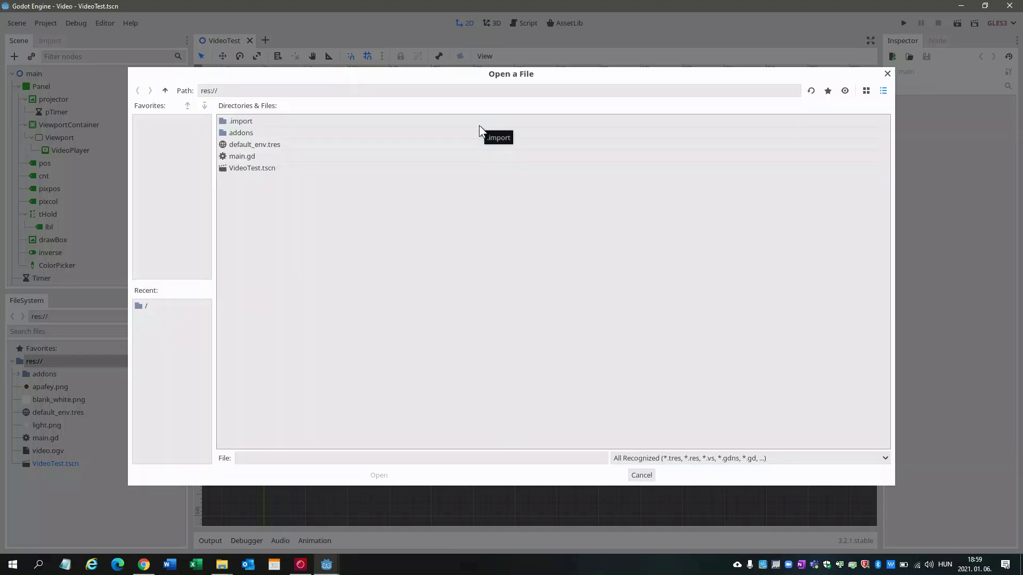
pyautogui.doubleClick(251, 132)
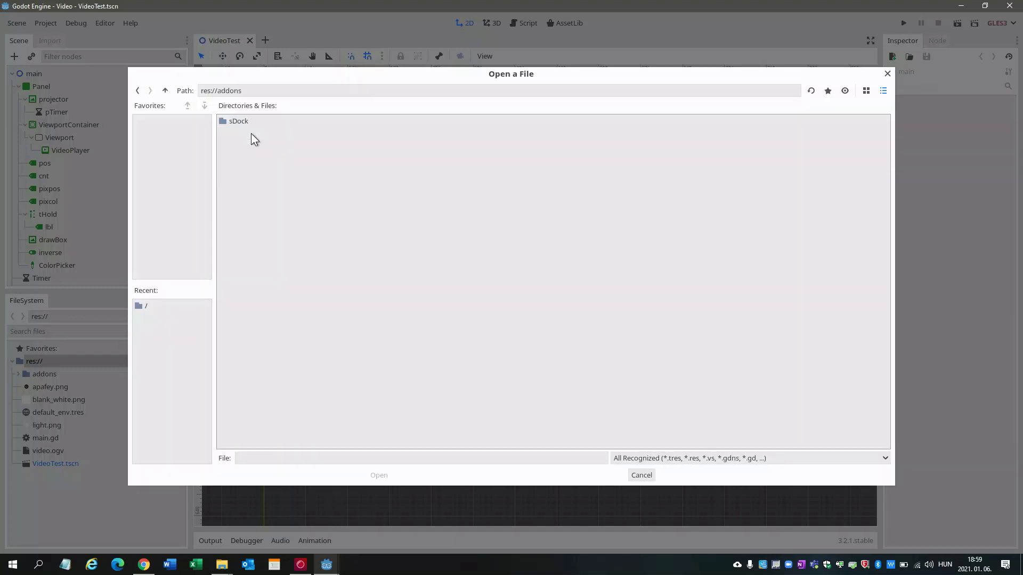
pyautogui.doubleClick(249, 123)
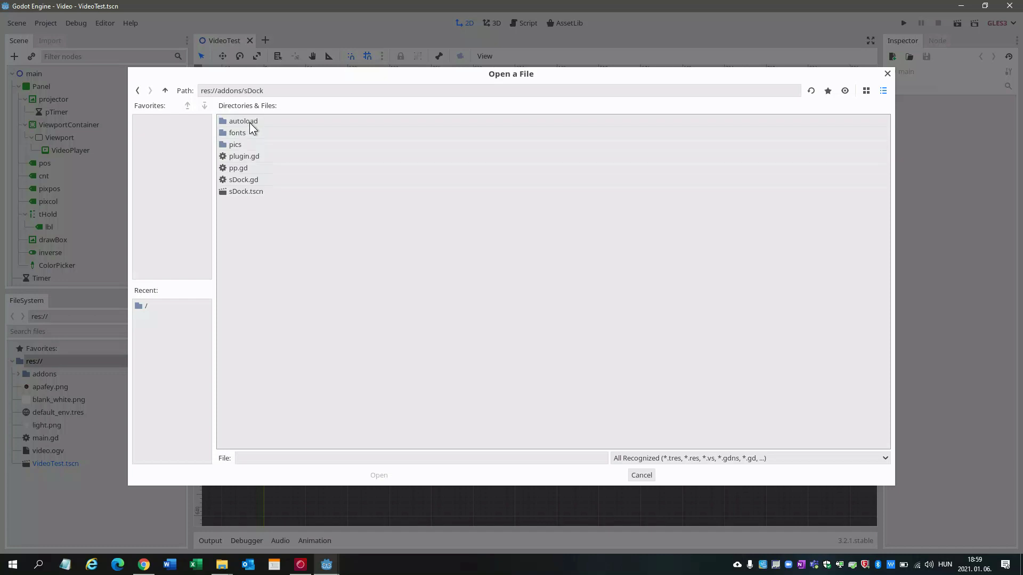
pyautogui.click(248, 169)
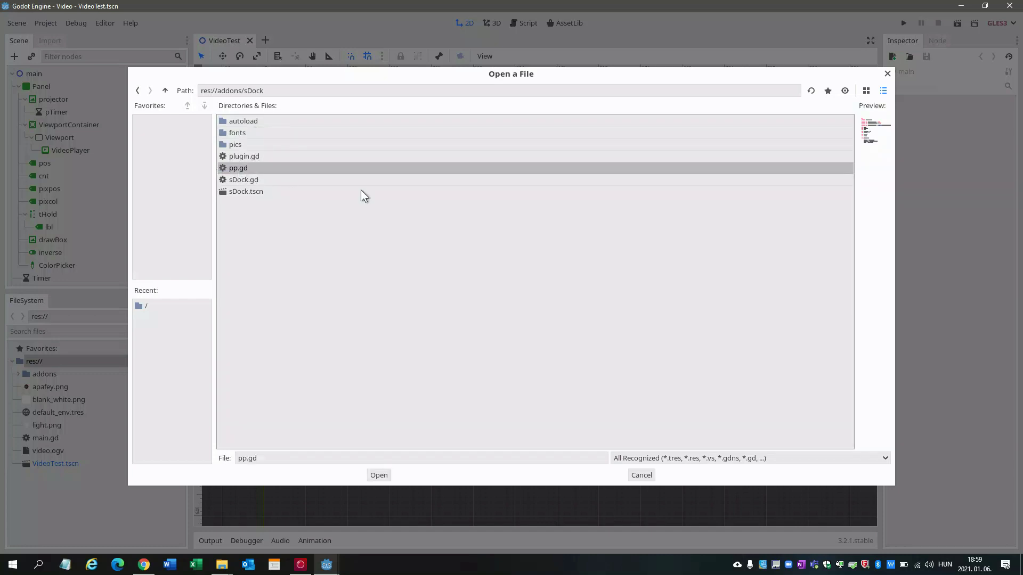
pyautogui.click(379, 474)
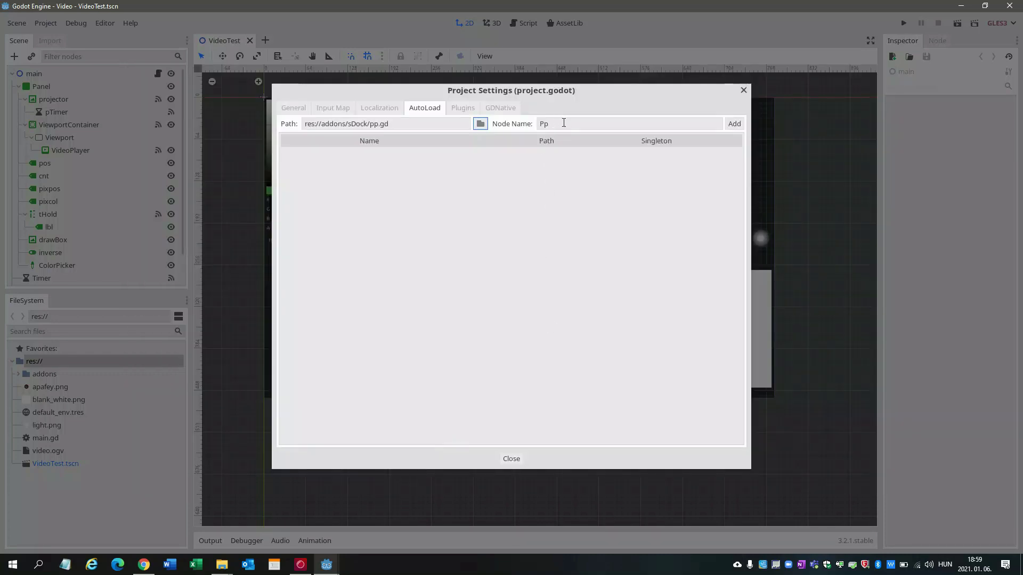
# - Set the autoload's node name to lowercase pp and add it to the AutoLoad list
pyautogui.moveTo(558, 123); pyautogui.dragTo(530, 123)
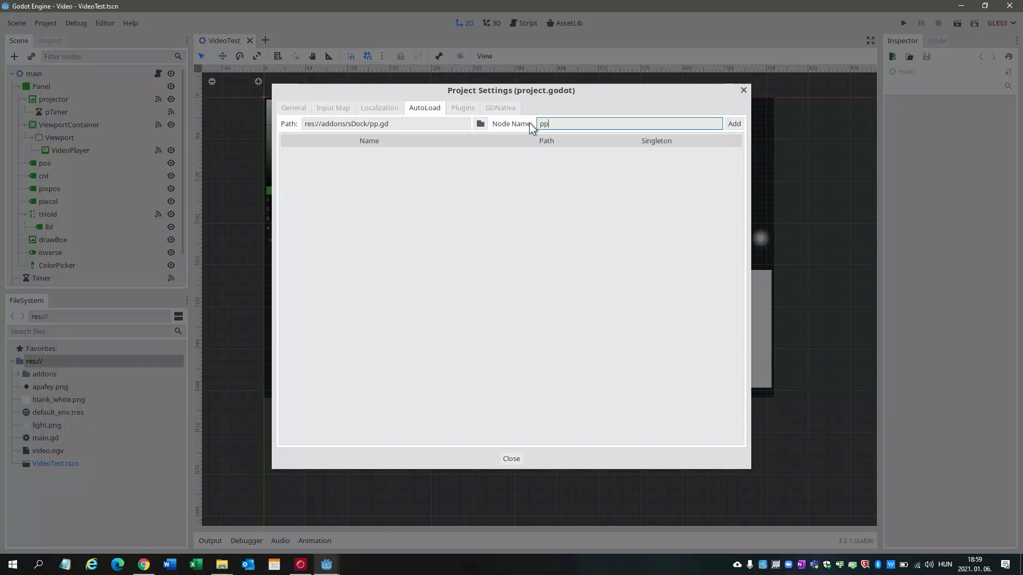
pyautogui.moveTo(552, 123); pyautogui.dragTo(513, 123)
pyautogui.click(739, 123)
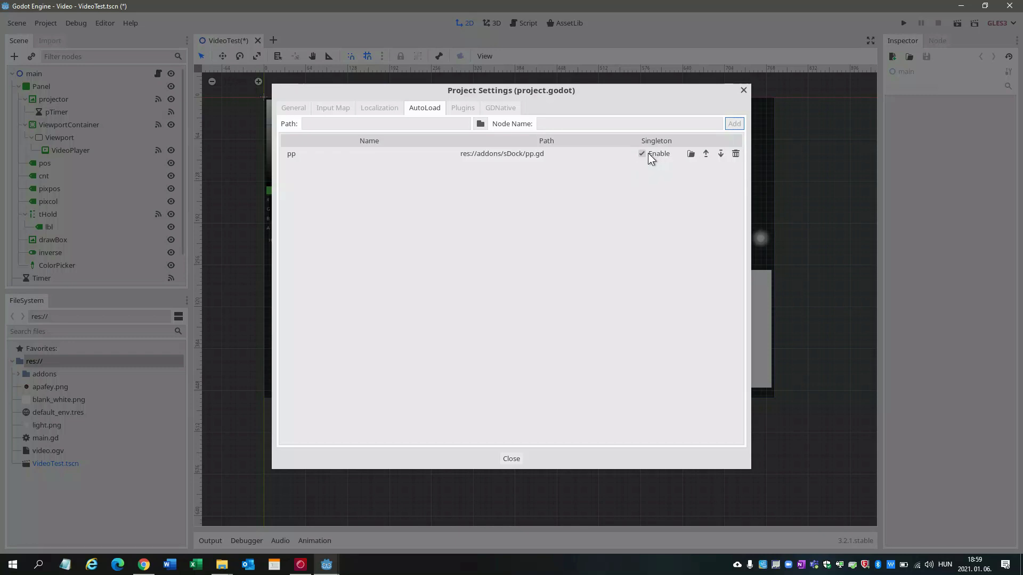
# - Set the sDock plugin's status to Active and close the project settings
pyautogui.click(462, 109)
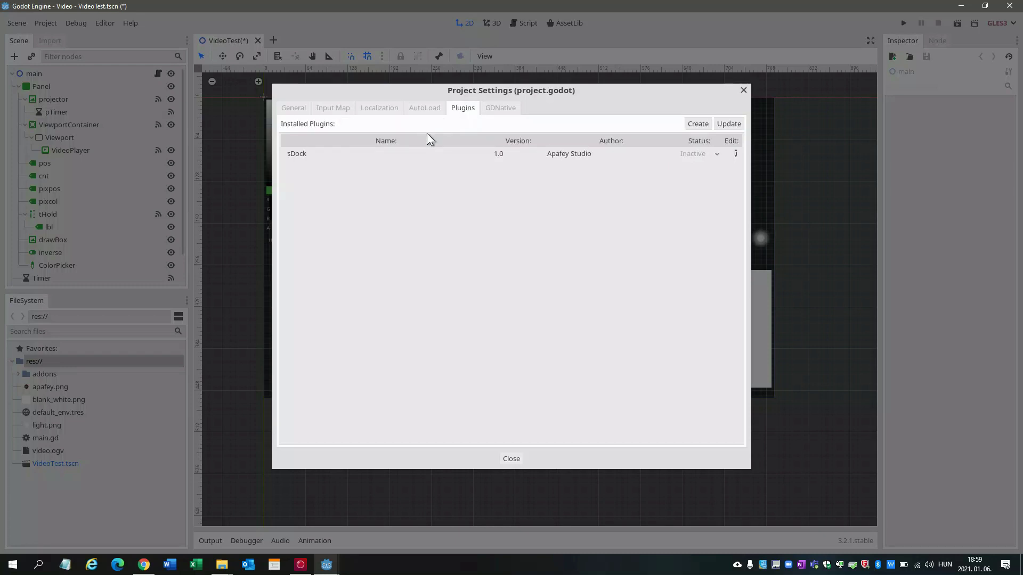
pyautogui.click(709, 155)
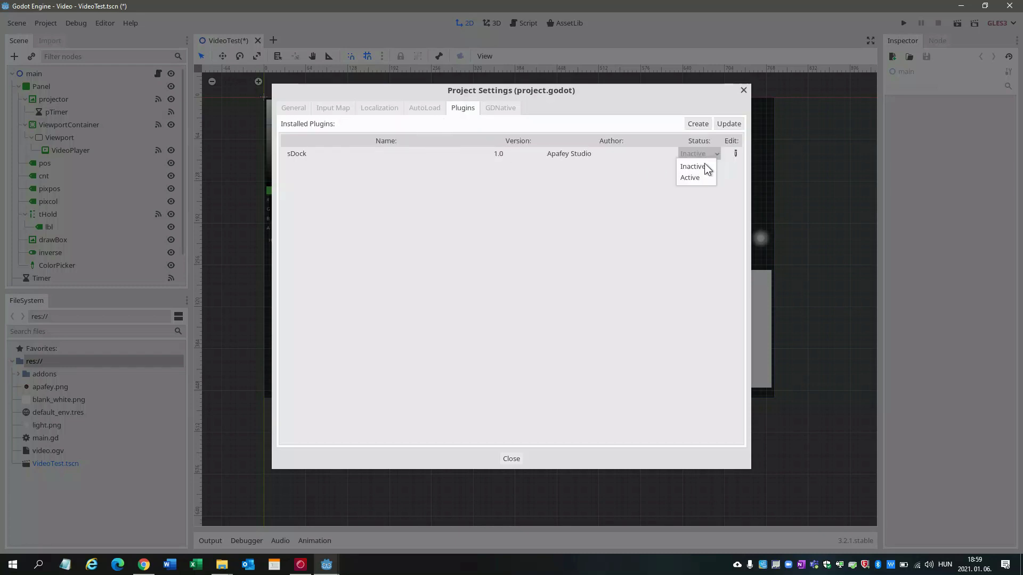
pyautogui.click(690, 178)
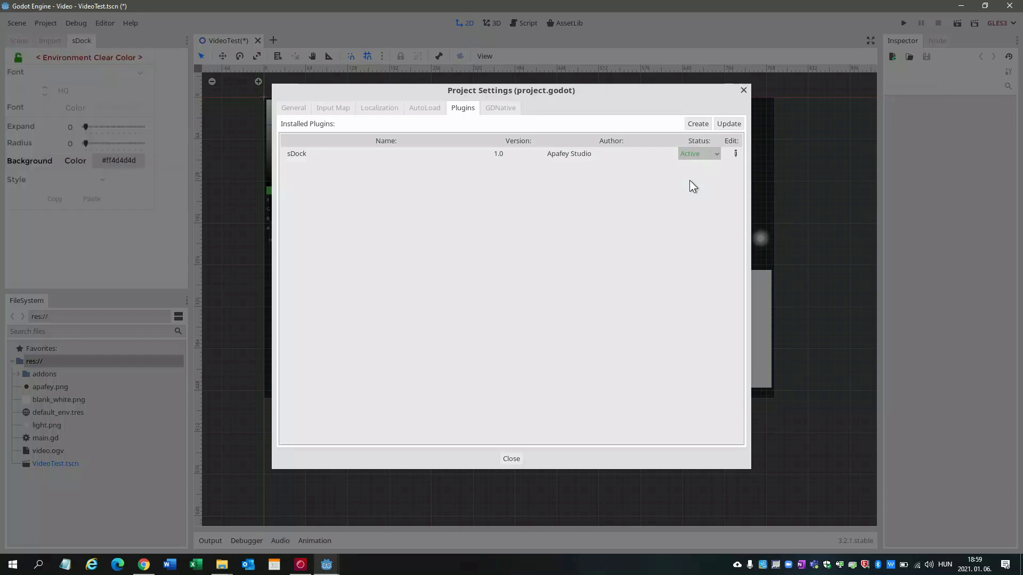
pyautogui.click(512, 458)
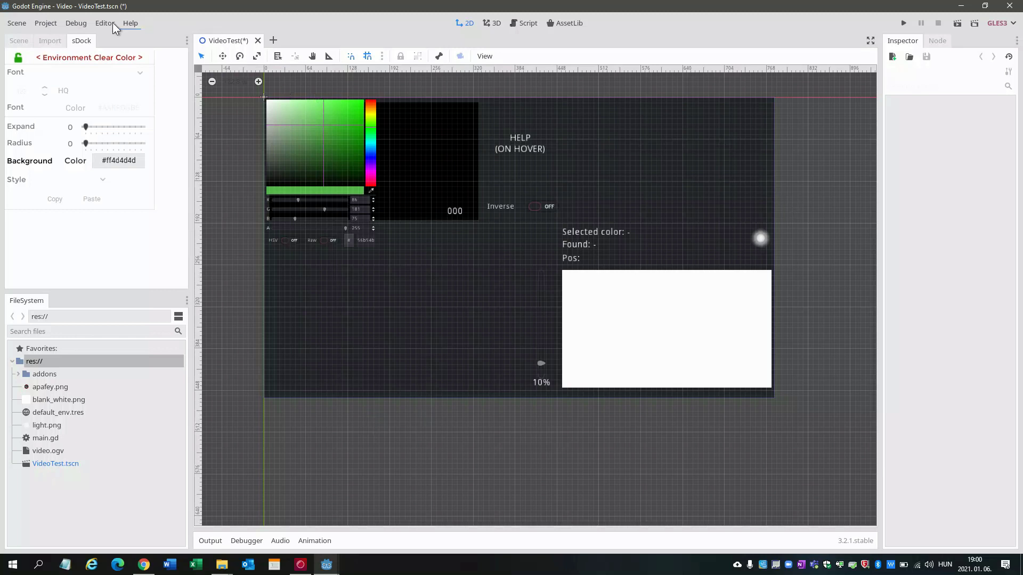
# - Close the Godot editor and discard the unsaved changes to VideoTest.tscn
pyautogui.click(45, 23)
pyautogui.click(215, 42)
pyautogui.click(1010, 6)
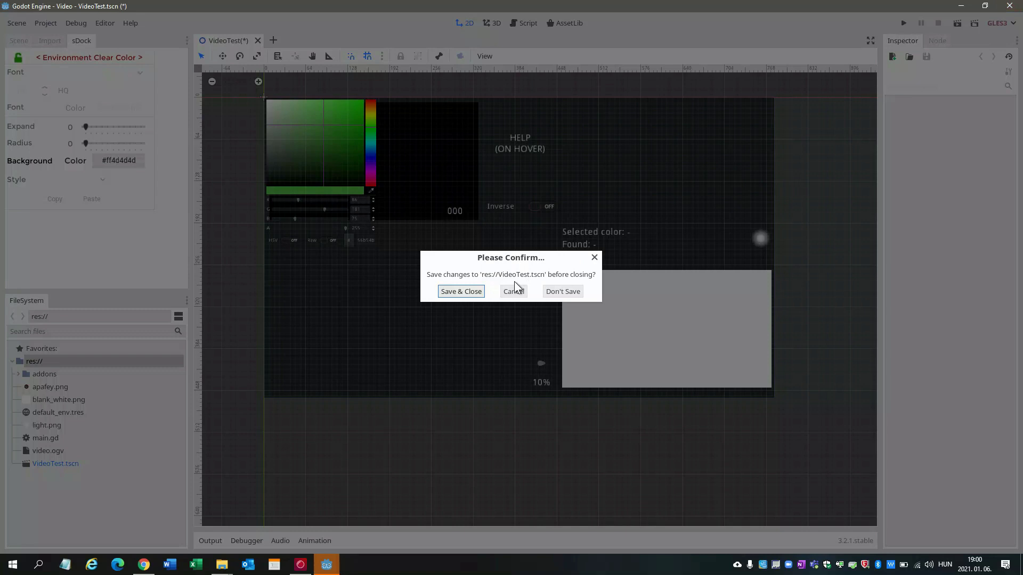
pyautogui.click(557, 291)
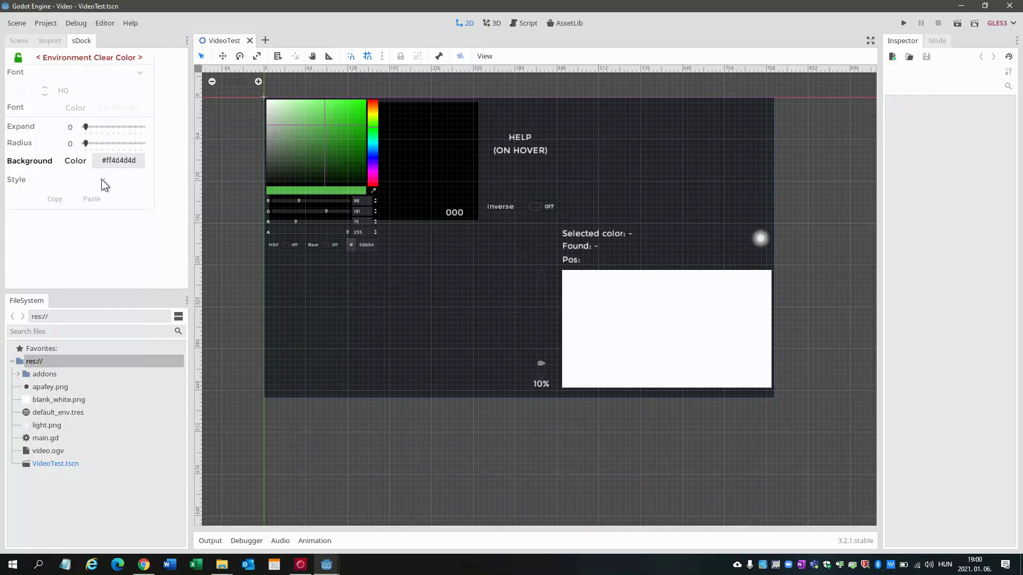
# - Set the environment clear color to the green #ff78bd7e in sDock
pyautogui.click(74, 161)
pyautogui.moveTo(219, 212); pyautogui.dragTo(187, 142)
pyautogui.click(293, 153)
pyautogui.click(277, 399)
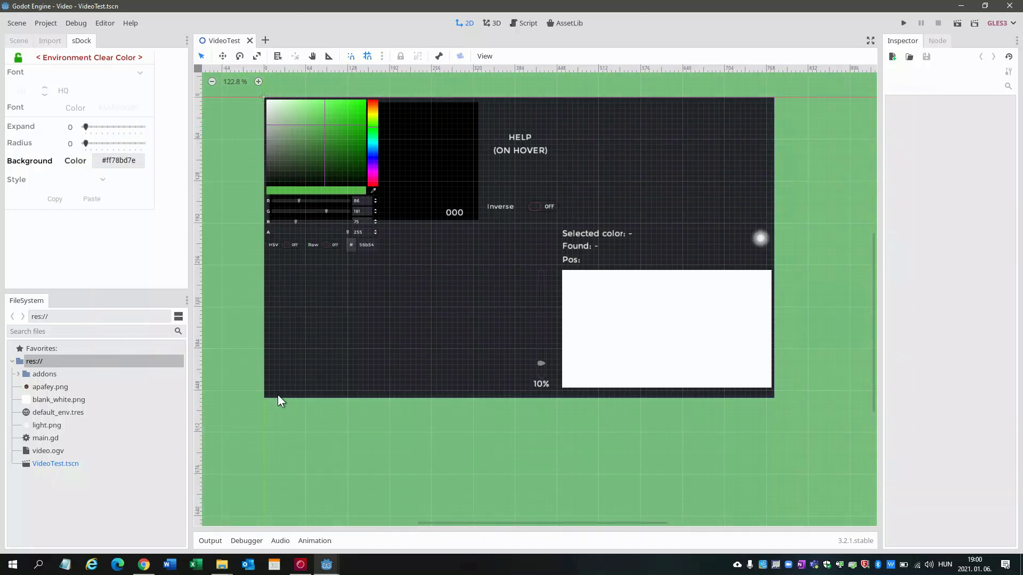
# - Unlock the Selected color label in sDock, comparing it with the Pos and Found labels before selecting it again
pyautogui.click(580, 233)
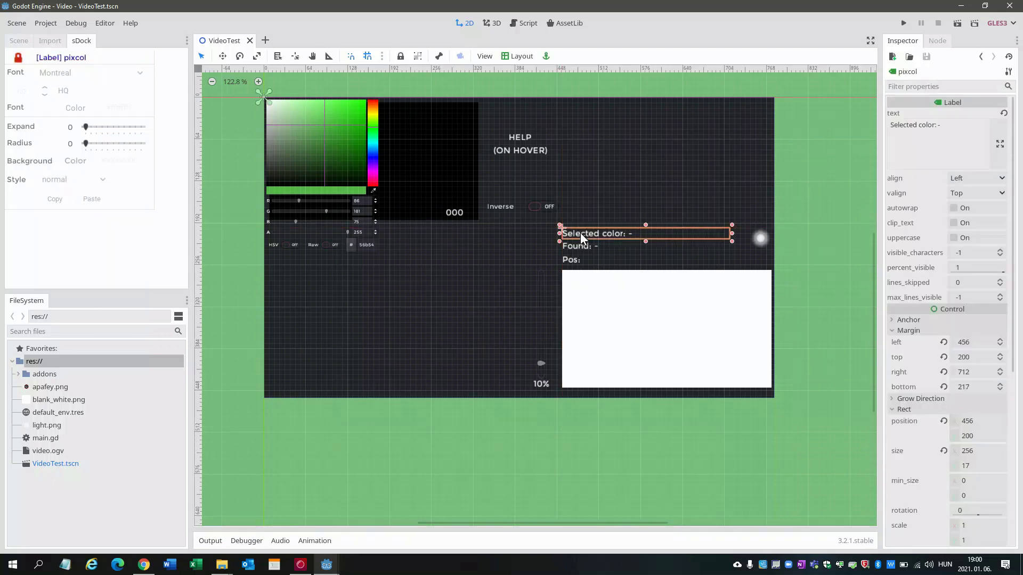
pyautogui.click(20, 58)
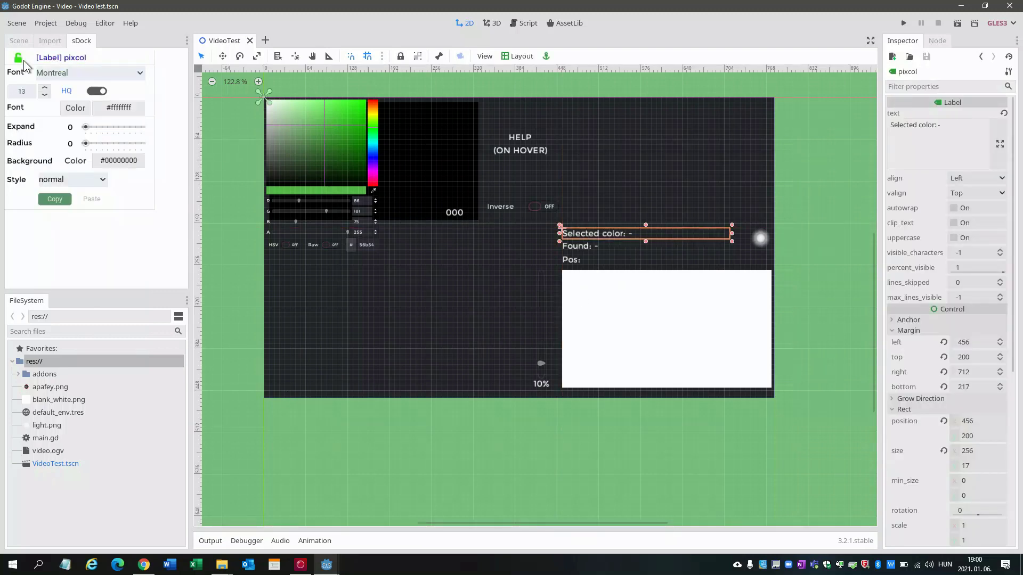
pyautogui.click(585, 247)
pyautogui.click(586, 262)
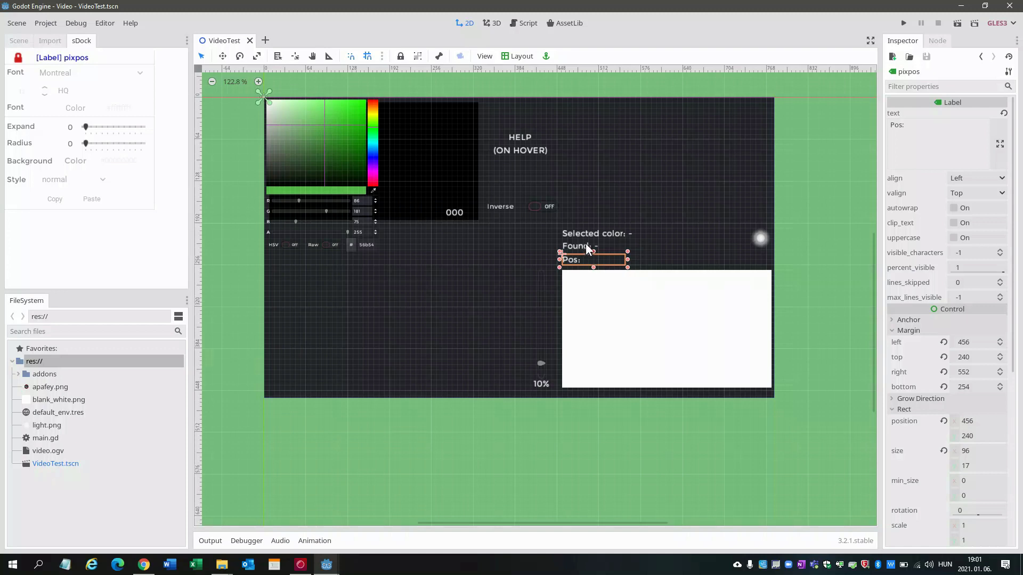
pyautogui.click(588, 248)
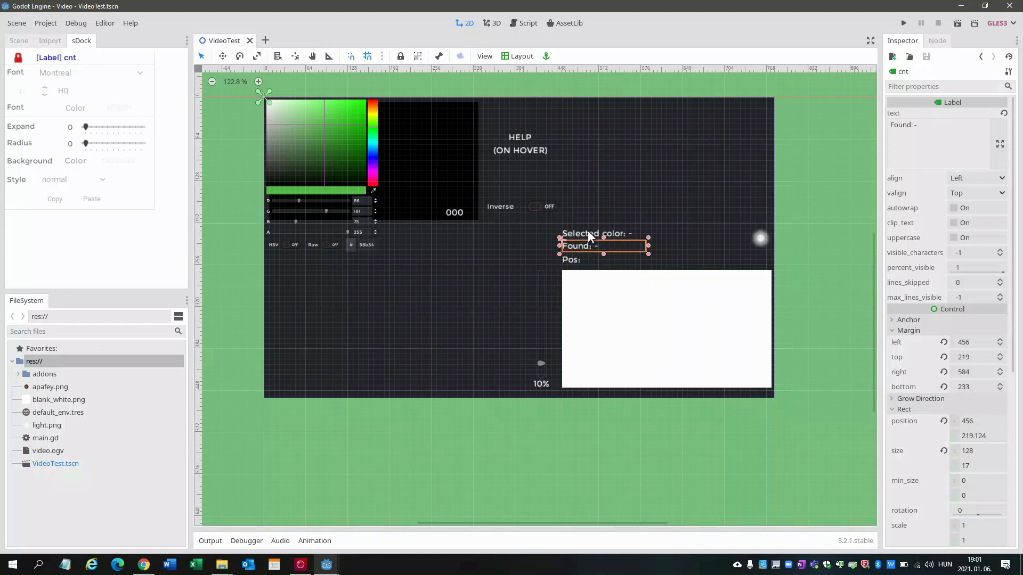
pyautogui.click(588, 235)
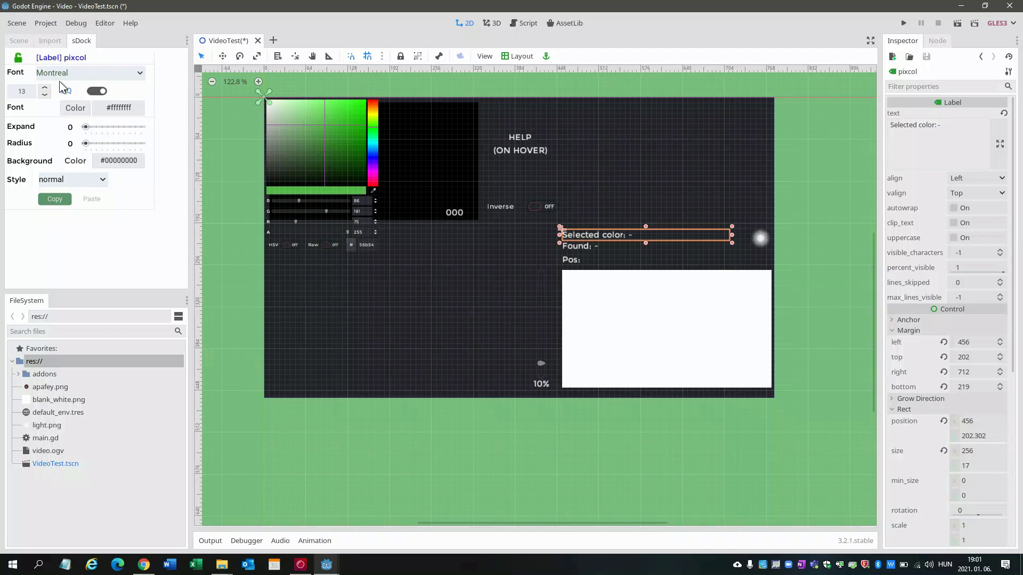
# - Try stepping the Selected color label's font size down and up in sDock, finishing at 13, and select the background panel
pyautogui.click(45, 95)
pyautogui.click(46, 89)
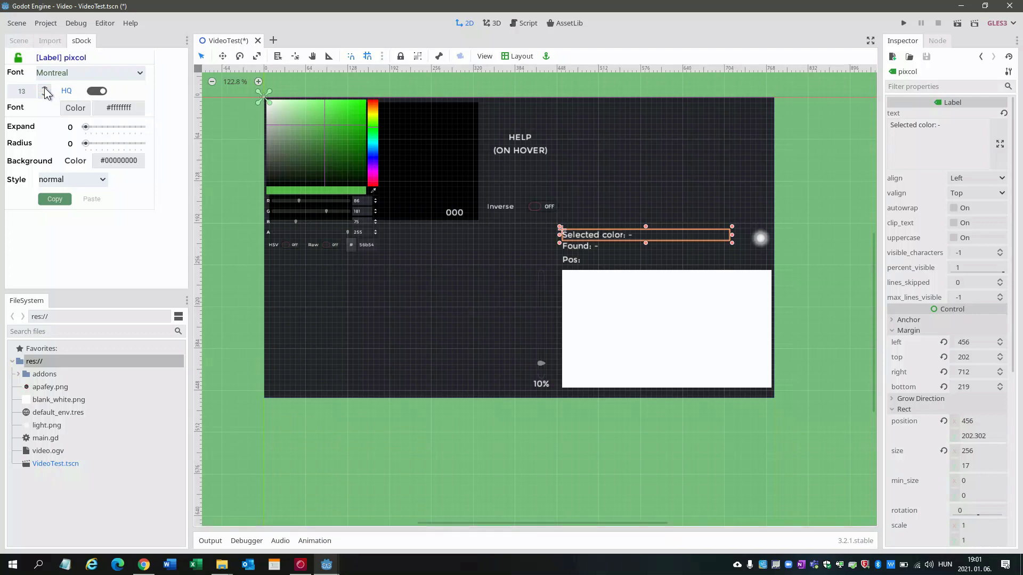
pyautogui.click(45, 89)
pyautogui.click(45, 95)
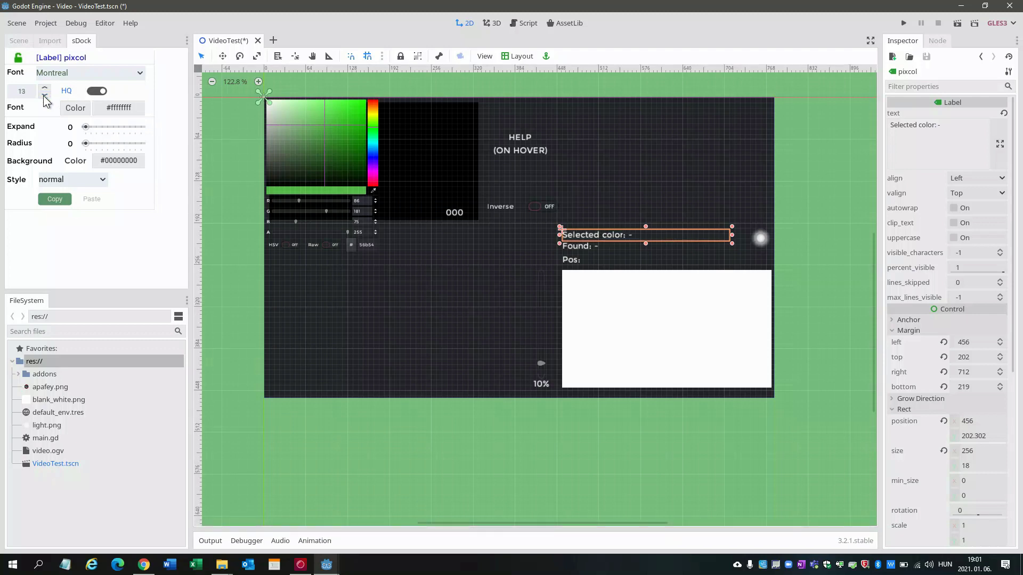
pyautogui.click(395, 291)
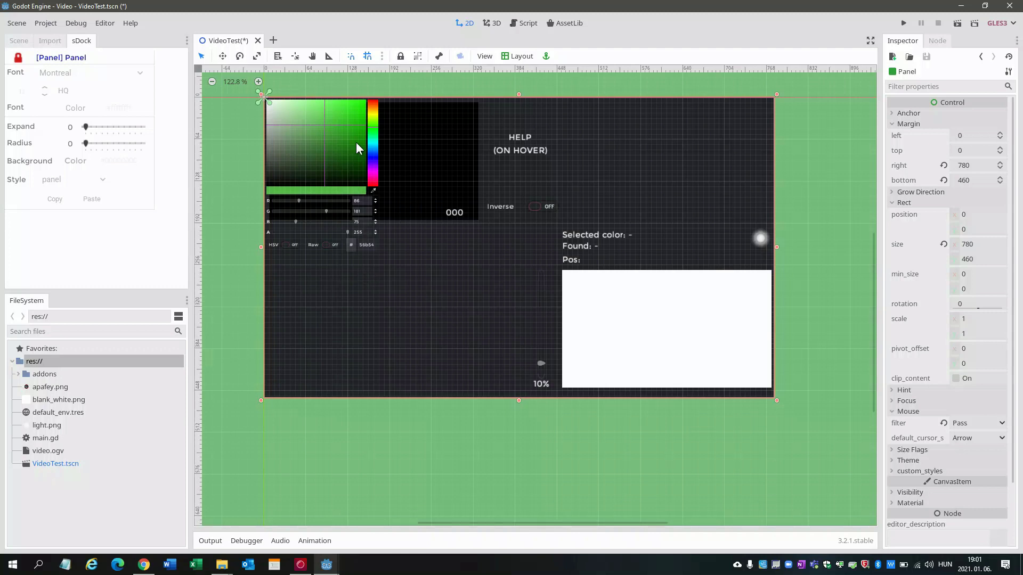
# - Remove the pp, staticFn and defs entries from the project's AutoLoad list
pyautogui.click(50, 24)
pyautogui.click(56, 40)
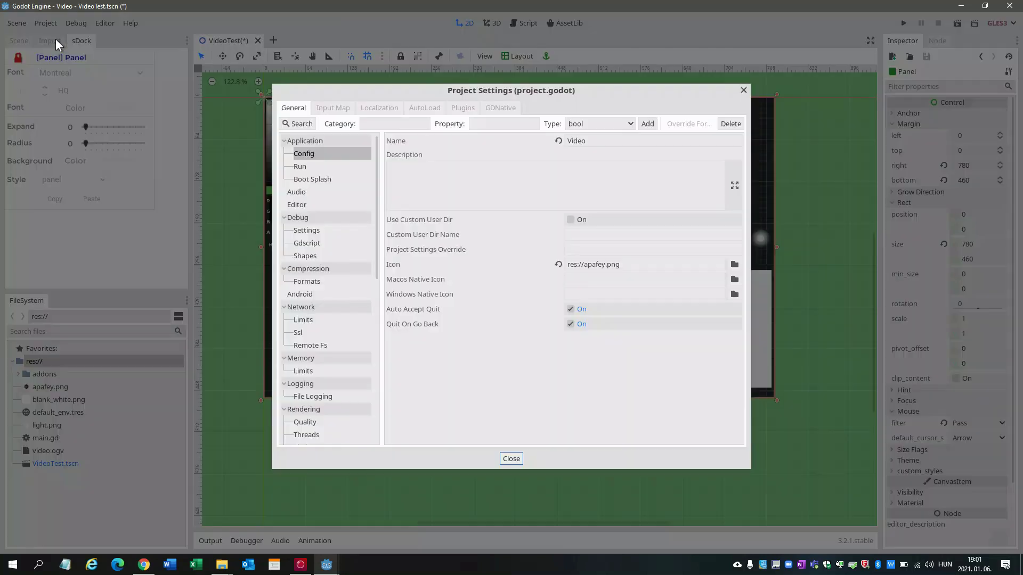
pyautogui.click(426, 107)
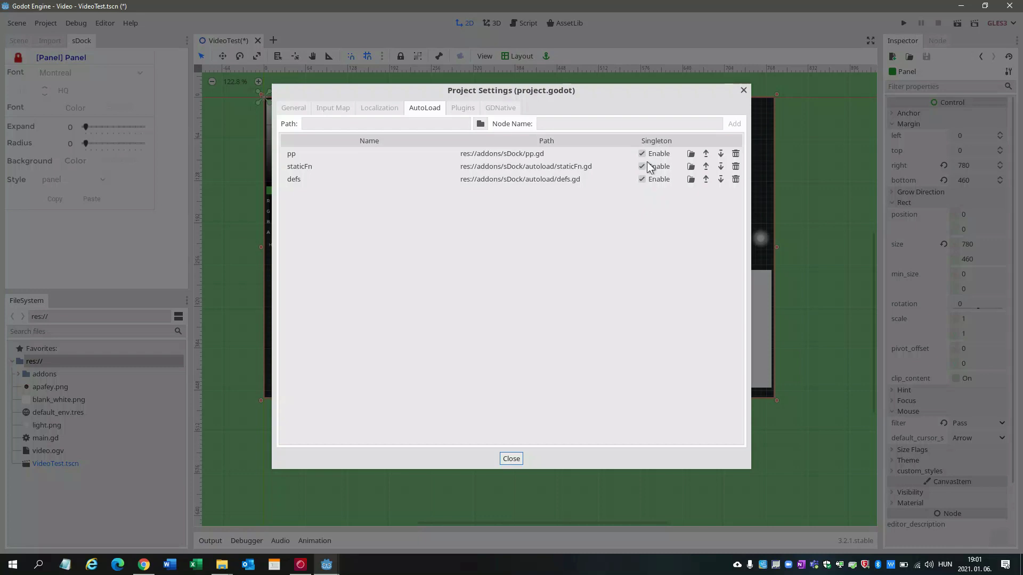
pyautogui.click(736, 153)
pyautogui.click(735, 153)
pyautogui.click(736, 154)
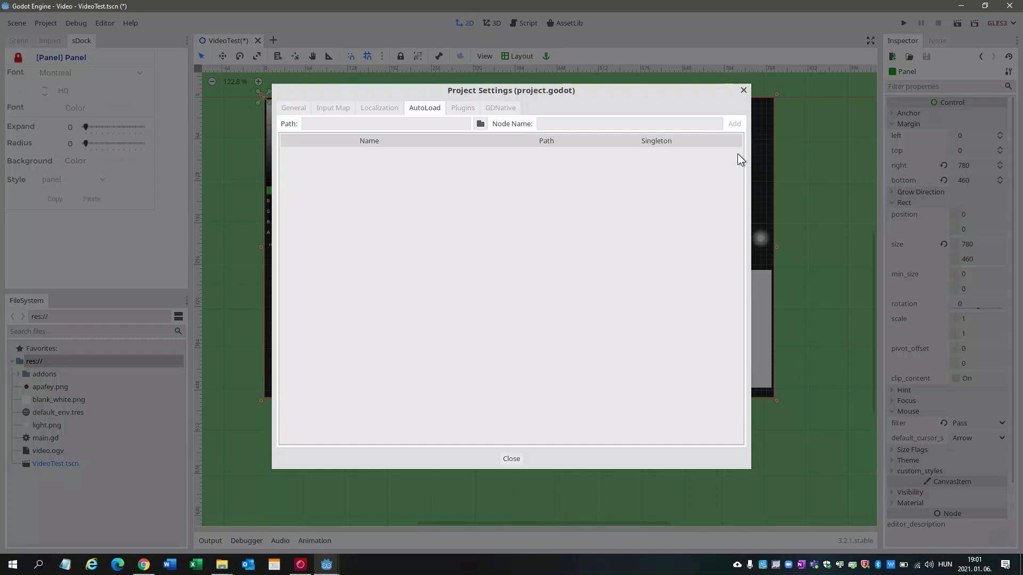
# - Set the sDock plugin's status to Inactive and close the editor without saving VideoTest.tscn
pyautogui.click(467, 111)
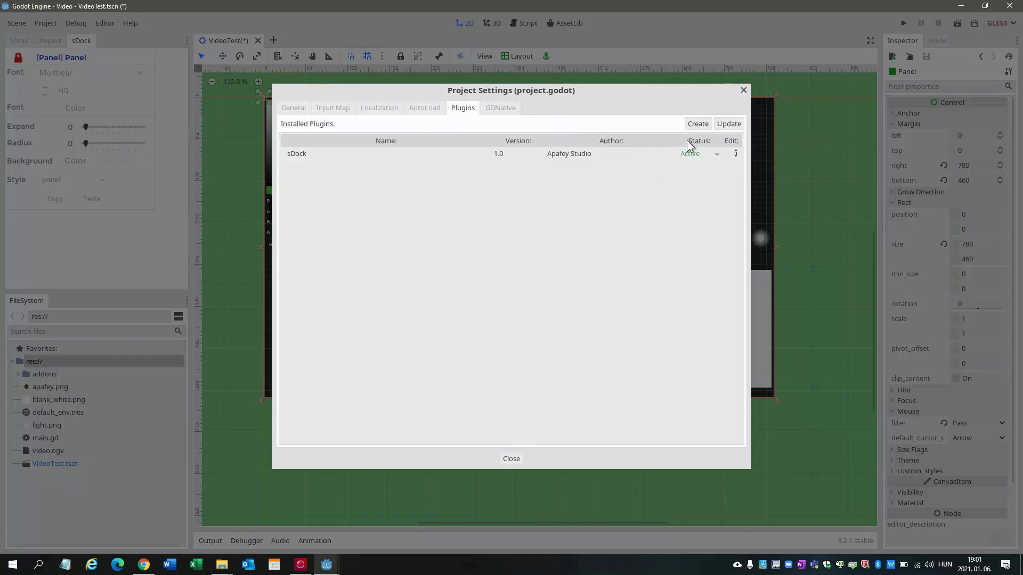
pyautogui.click(699, 154)
pyautogui.click(702, 175)
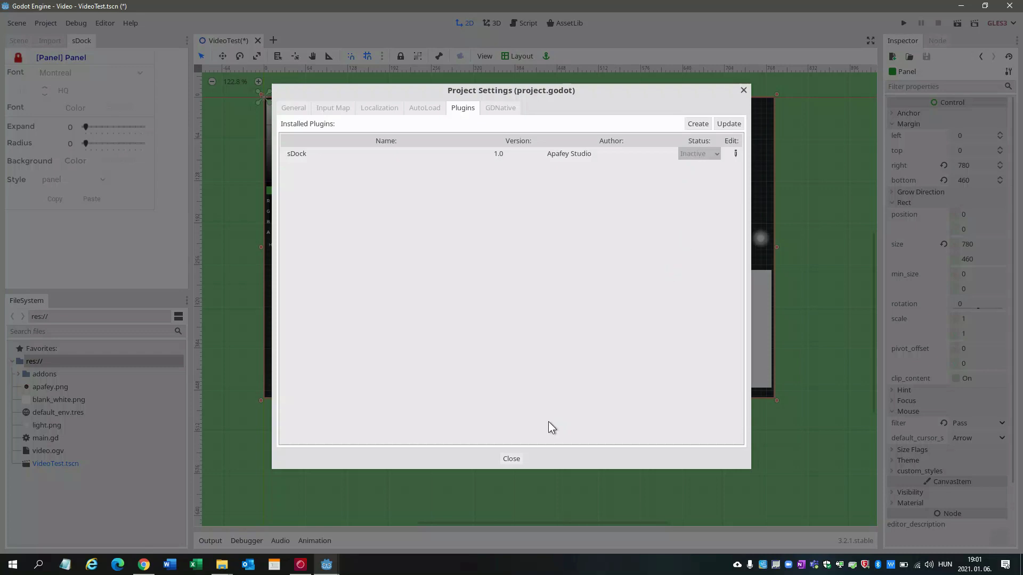
pyautogui.click(511, 458)
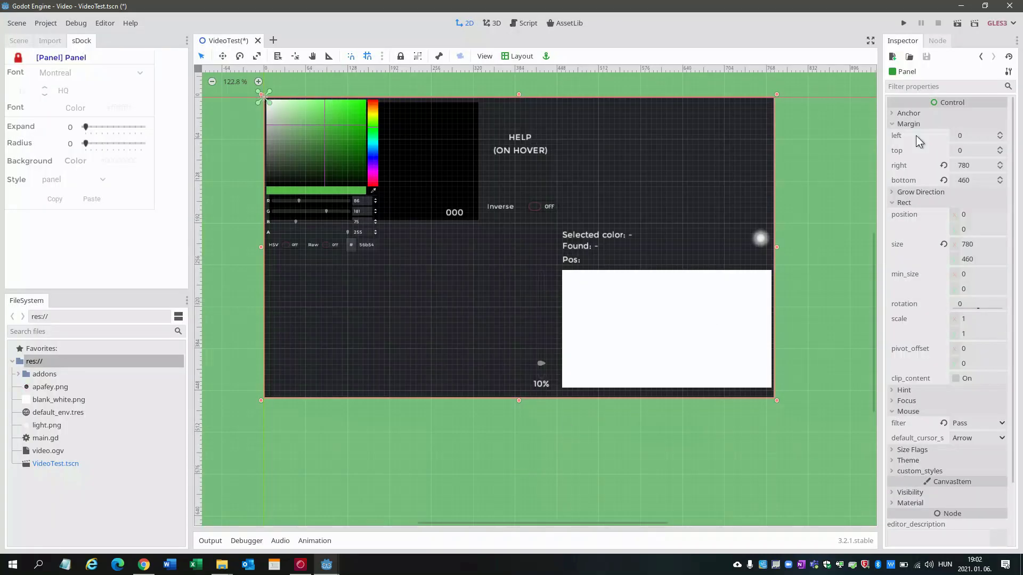
pyautogui.click(1018, 8)
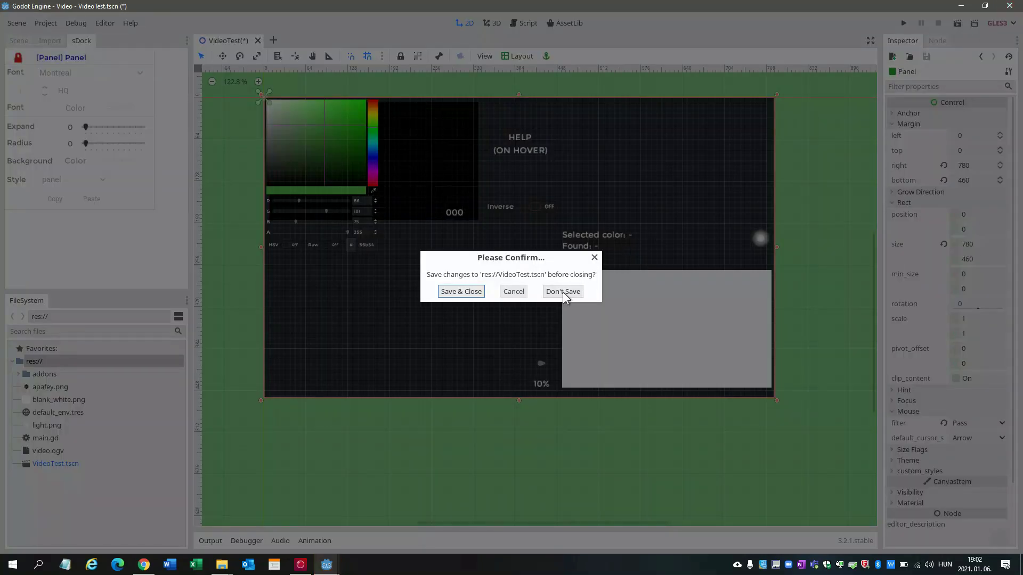
pyautogui.click(552, 293)
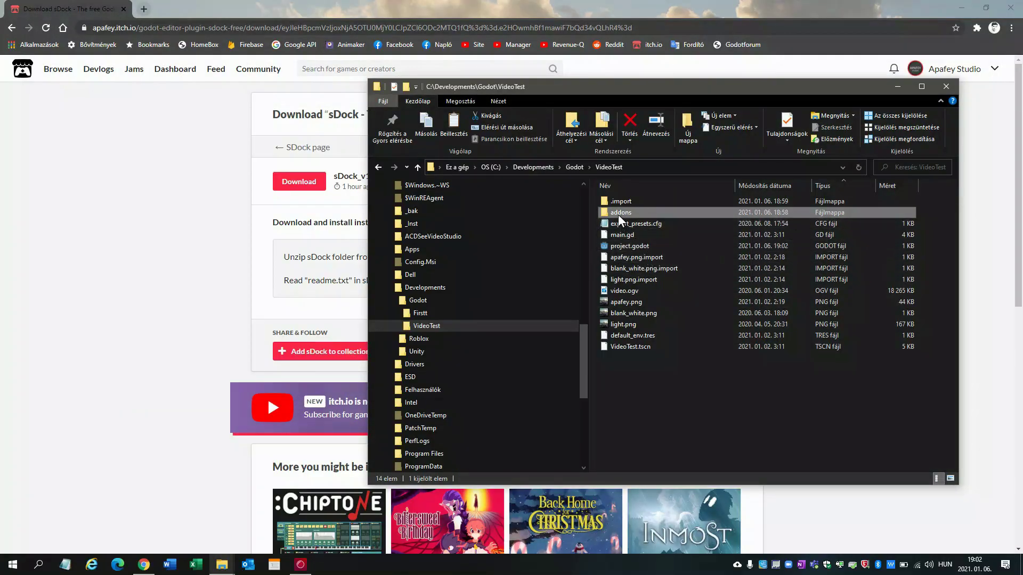
# - Delete the sDock folder from VideoTest's addons folder and reopen the project from project.godot
pyautogui.doubleClick(618, 213)
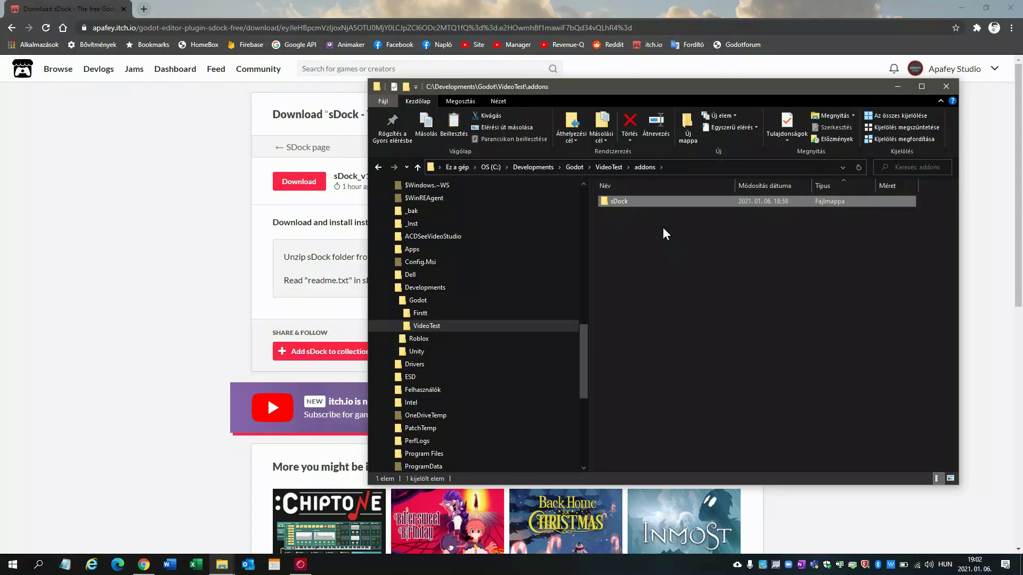
pyautogui.press('Delete')
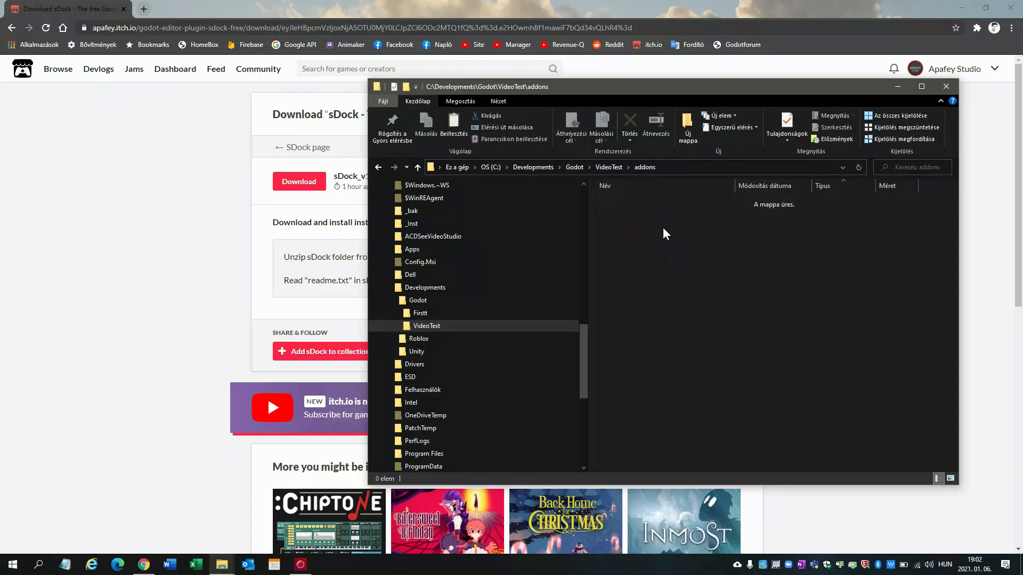
pyautogui.click(450, 325)
pyautogui.doubleClick(633, 244)
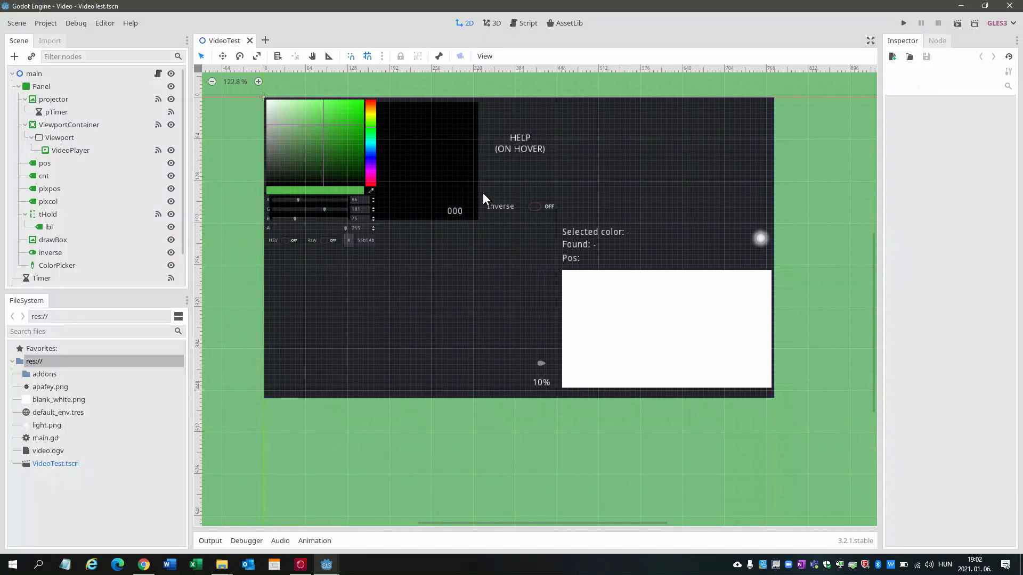
# - Check the Scene and Import docks and the project's AutoLoad and Plugins lists for remaining traces of sDock
pyautogui.click(48, 43)
pyautogui.click(24, 43)
pyautogui.click(49, 41)
pyautogui.click(47, 24)
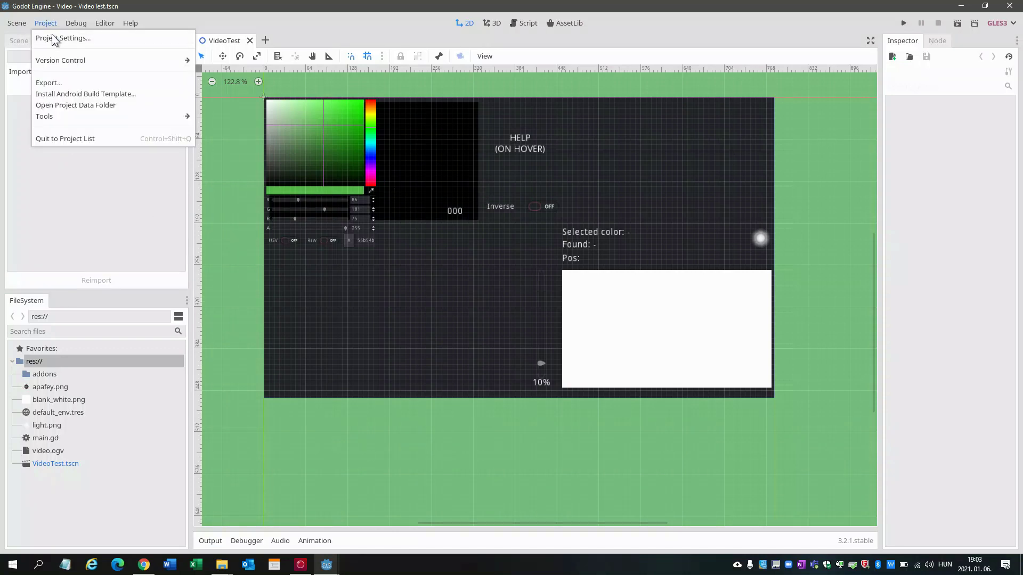
pyautogui.click(50, 38)
pyautogui.click(435, 108)
pyautogui.click(449, 107)
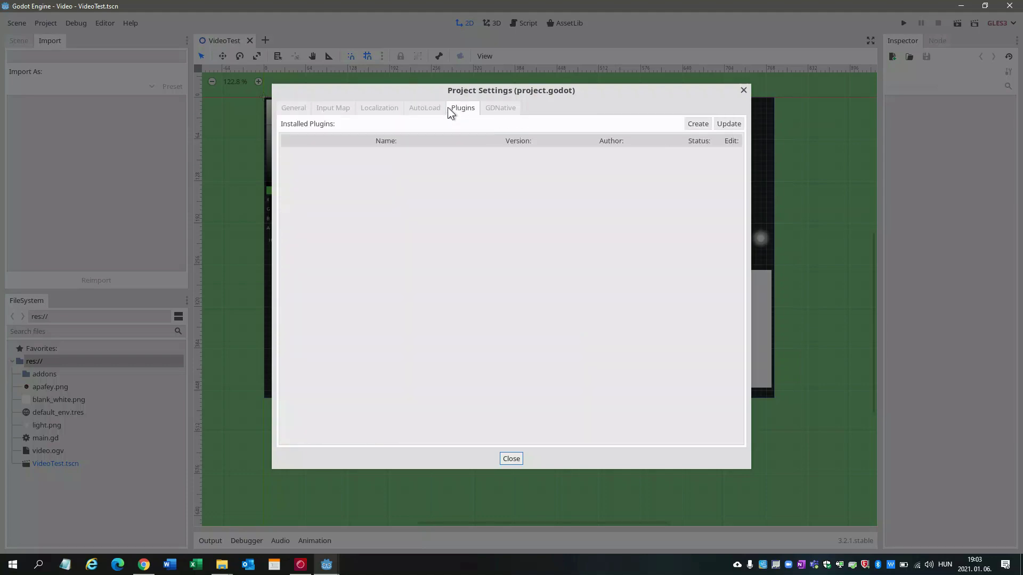
pyautogui.click(429, 108)
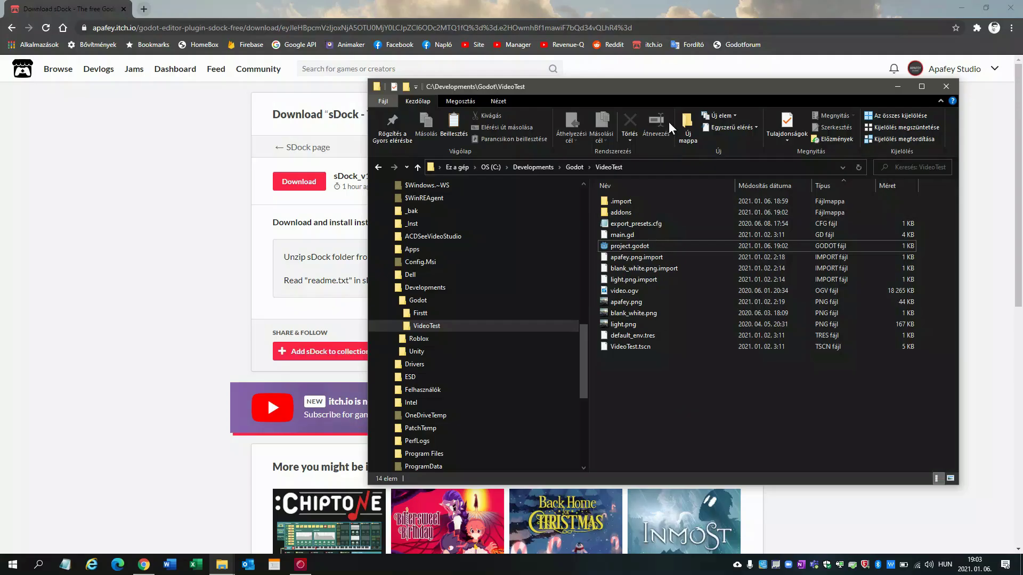
pyautogui.moveTo(652, 85); pyautogui.dragTo(664, 102)
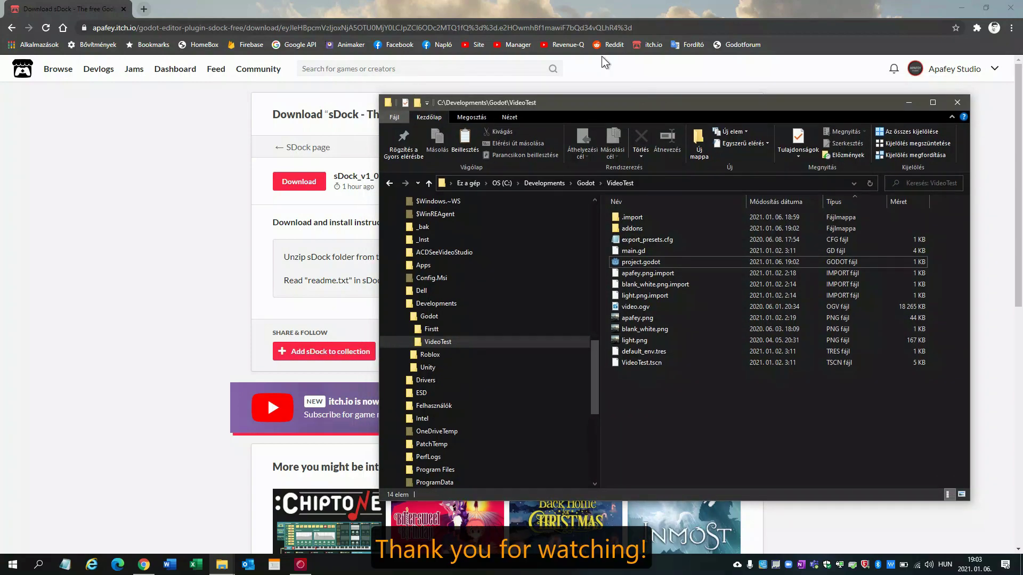